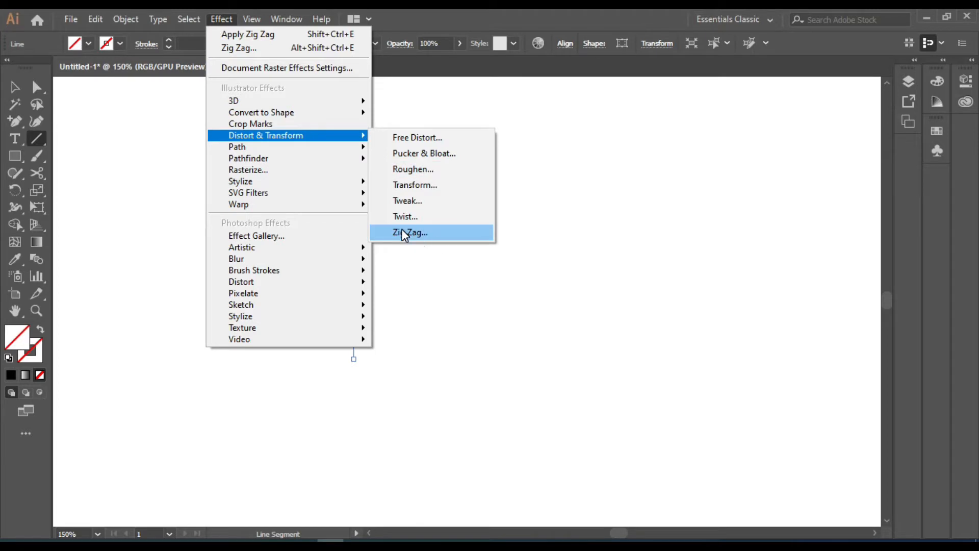
Apply a Zig Zag effect to the vertical line with 90 px absolute size, 1 ridge per segment and smooth points.
{"action": "left_click", "coordinate": [408, 233]}
{"action": "left_click", "coordinate": [573, 316]}
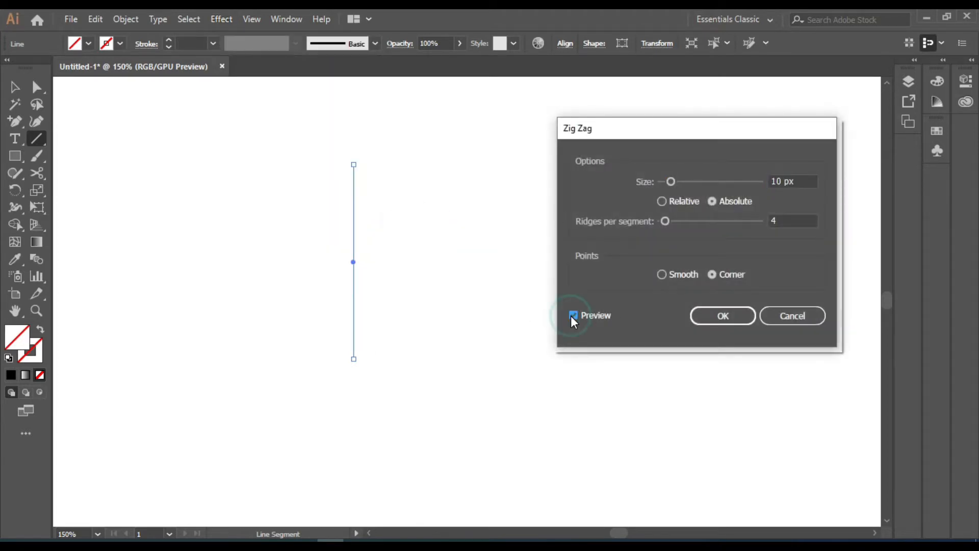
{"action": "left_click_drag", "start_coordinate": [783, 221], "coordinate": [733, 224]}
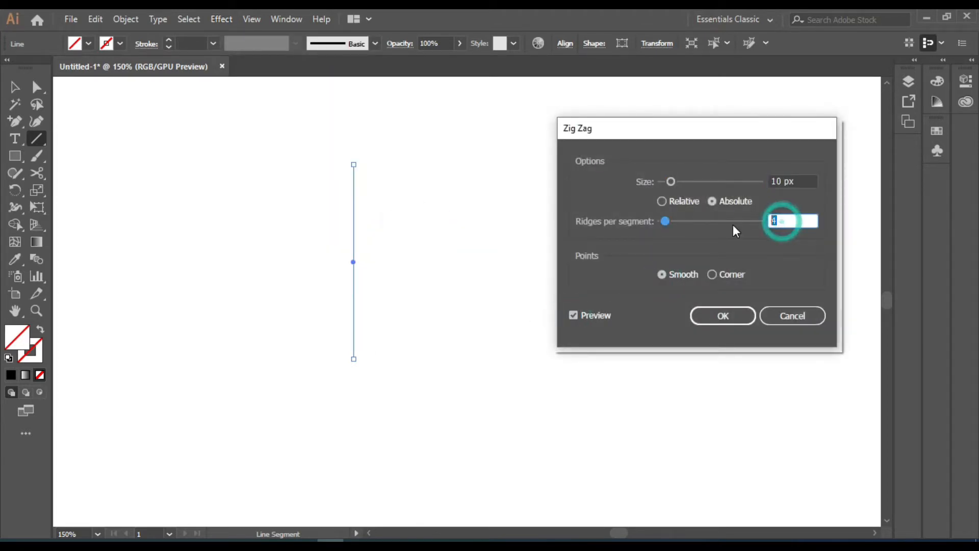
{"action": "type", "text": "1"}
{"action": "left_click_drag", "start_coordinate": [672, 183], "coordinate": [742, 185]}
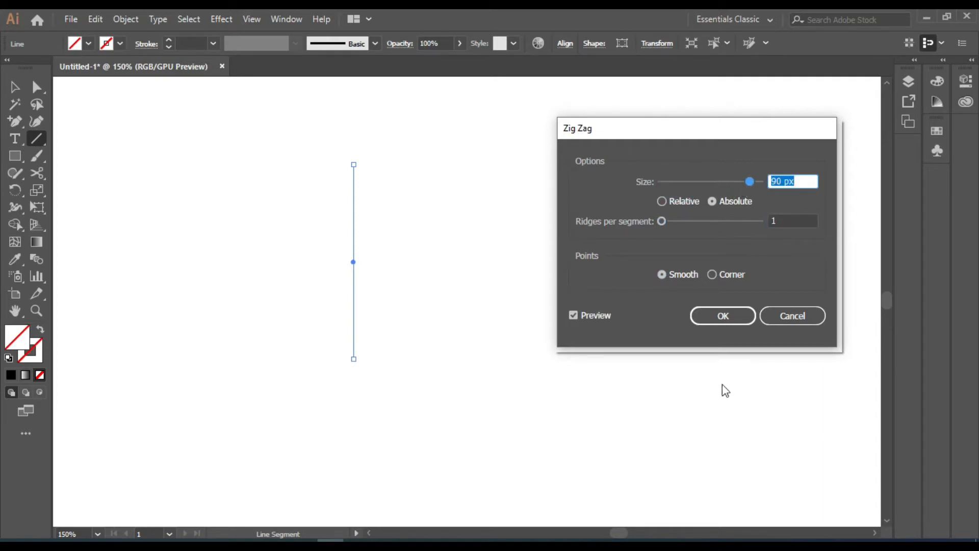
{"action": "left_click", "coordinate": [744, 316]}
{"action": "key", "text": "v"}
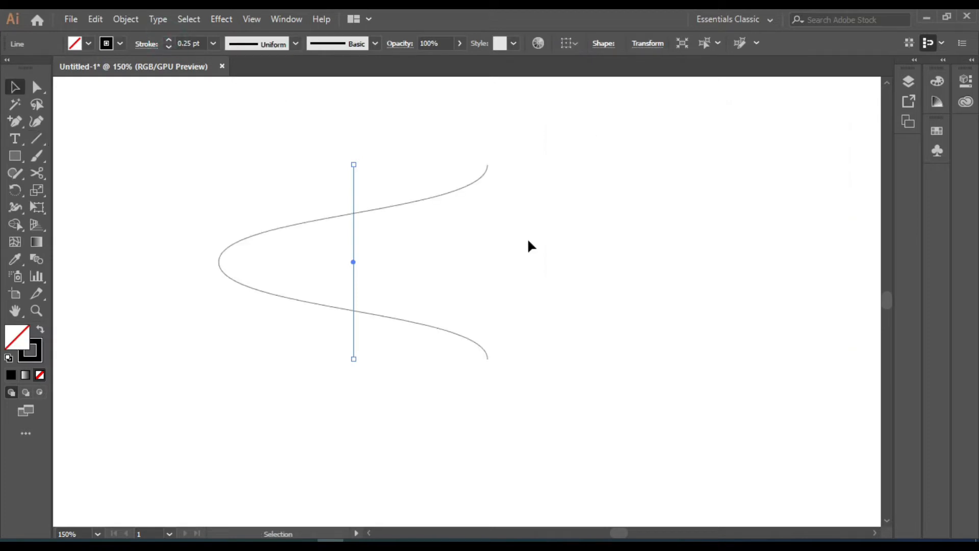
{"action": "left_click", "coordinate": [528, 241]}
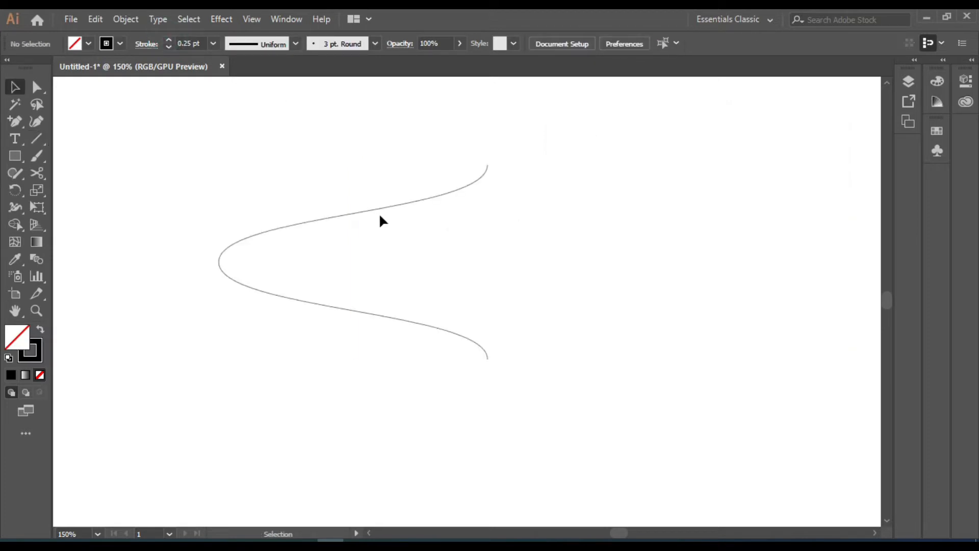
Shift the wavy line slightly and expand its appearance into an editable path.
{"action": "left_click_drag", "start_coordinate": [386, 209], "coordinate": [410, 224]}
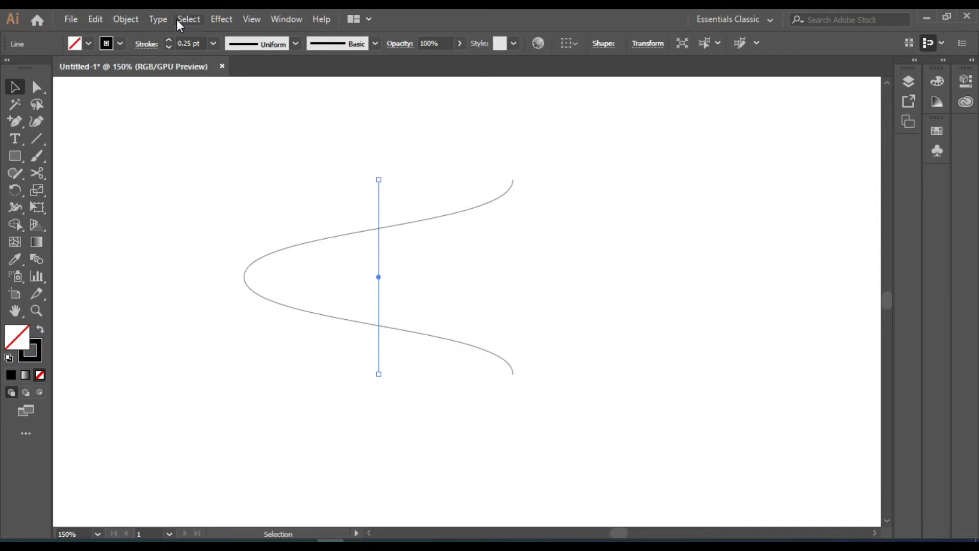
{"action": "left_click", "coordinate": [125, 19]}
{"action": "left_click", "coordinate": [252, 148]}
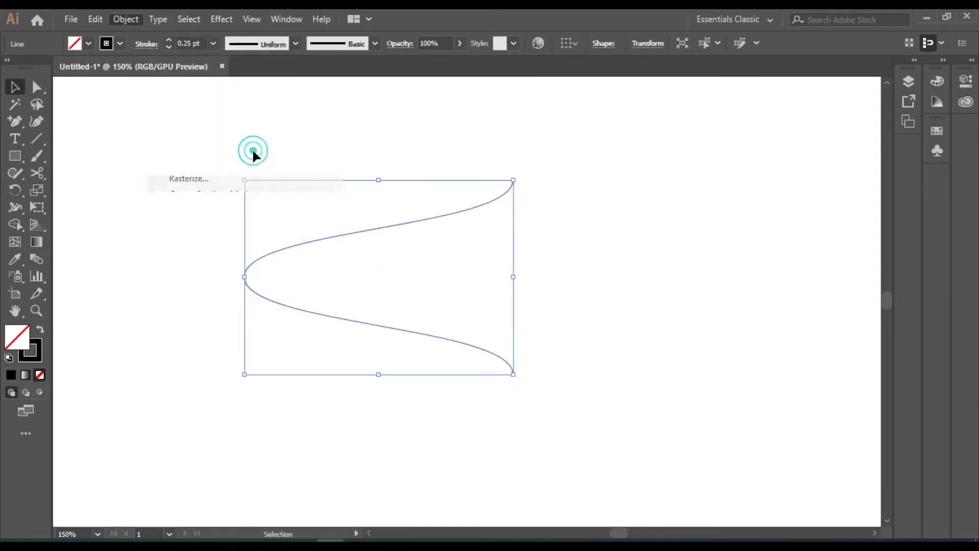
Split the curve at its leftmost anchor point with the Scissors tool and delete the upper half.
{"action": "left_click_drag", "start_coordinate": [37, 174], "coordinate": [125, 191]}
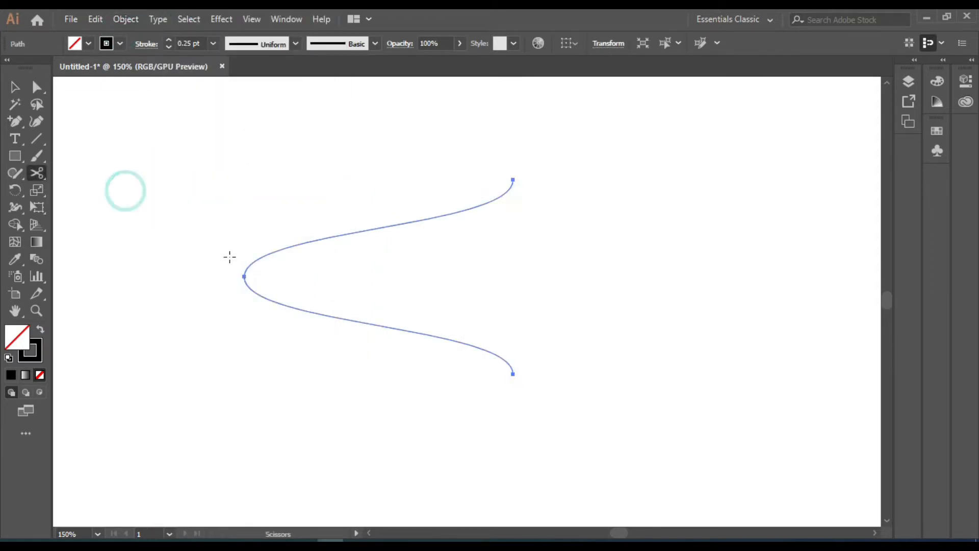
{"action": "left_click", "coordinate": [244, 276]}
{"action": "left_click", "coordinate": [11, 87]}
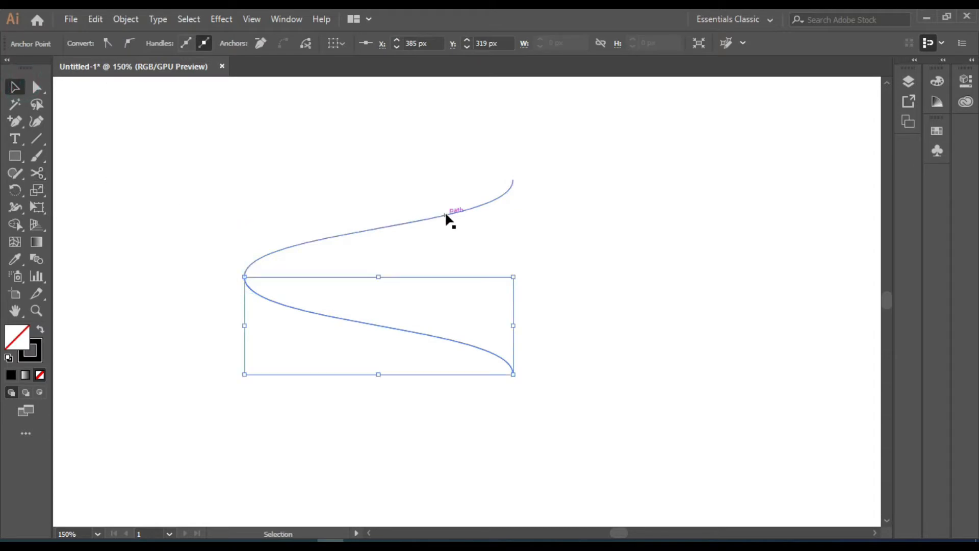
{"action": "left_click", "coordinate": [445, 211]}
{"action": "key", "text": "Delete"}
Move the remaining curve up and draw a tall narrow rectangle whose left edge touches the curve's right end.
{"action": "left_click_drag", "start_coordinate": [396, 326], "coordinate": [382, 200]}
{"action": "left_click", "coordinate": [460, 308]}
{"action": "left_click_drag", "start_coordinate": [14, 162], "coordinate": [124, 163]}
{"action": "left_click_drag", "start_coordinate": [502, 208], "coordinate": [527, 367]}
{"action": "left_click_drag", "start_coordinate": [661, 291], "coordinate": [557, 334]}
{"action": "left_click_drag", "start_coordinate": [528, 368], "coordinate": [528, 399]}
{"action": "left_click", "coordinate": [15, 87]}
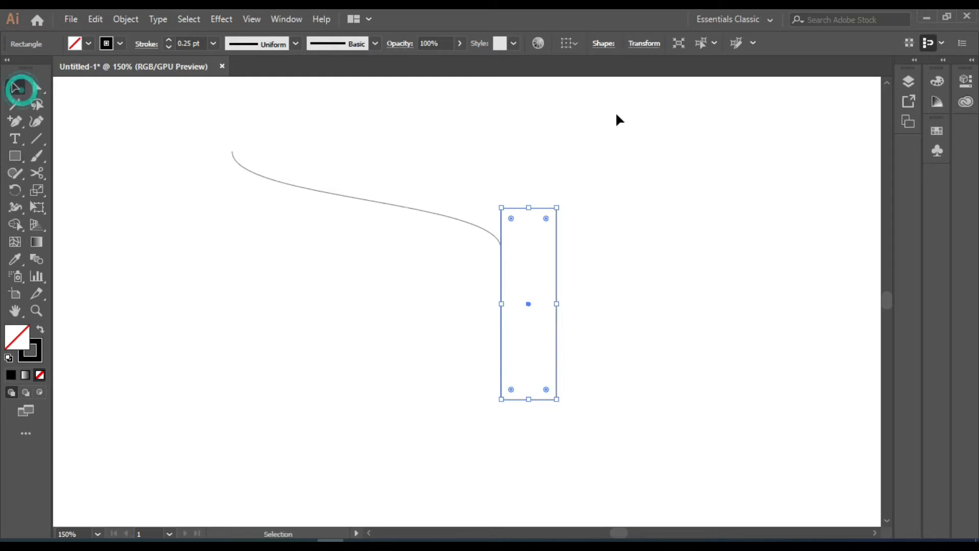
{"action": "left_click", "coordinate": [616, 114]}
Copy the curve and paste the duplicate directly over it.
{"action": "left_click", "coordinate": [426, 211]}
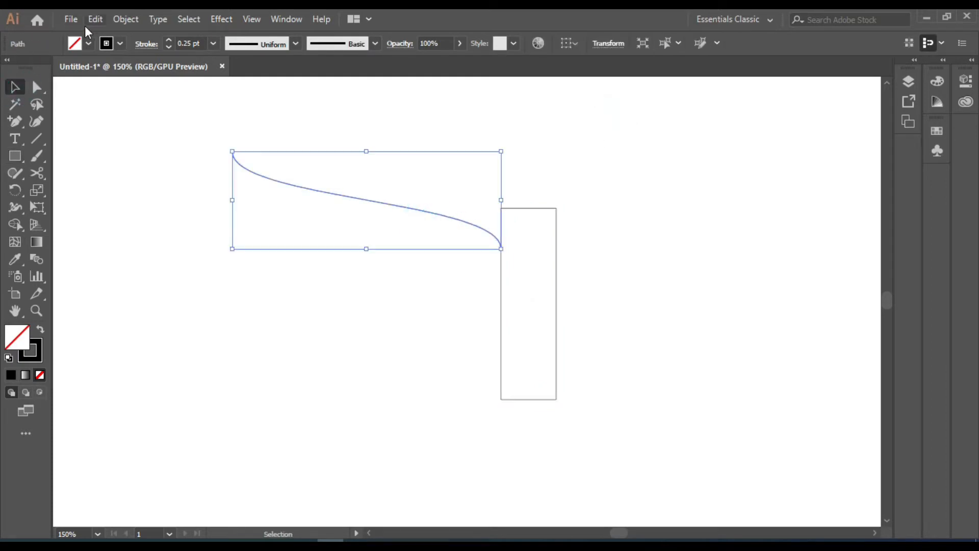
{"action": "left_click", "coordinate": [96, 19]}
{"action": "left_click", "coordinate": [95, 19]}
{"action": "left_click", "coordinate": [95, 19]}
{"action": "left_click", "coordinate": [122, 120]}
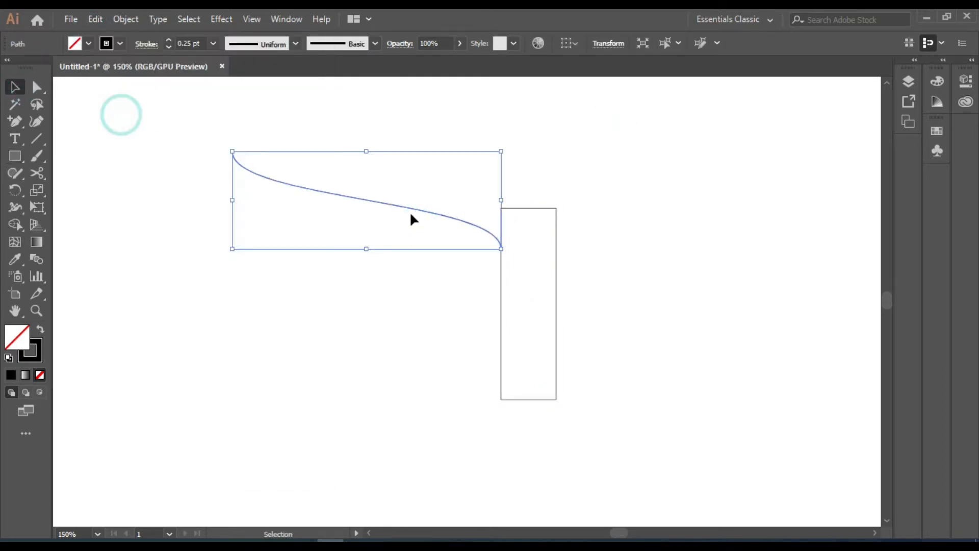
Duplicate the curve a short distance straight down along the rectangle and repeat until six evenly spaced curves remain, deleting the surplus copy.
{"action": "left_click_drag", "start_coordinate": [415, 213], "coordinate": [422, 234]}
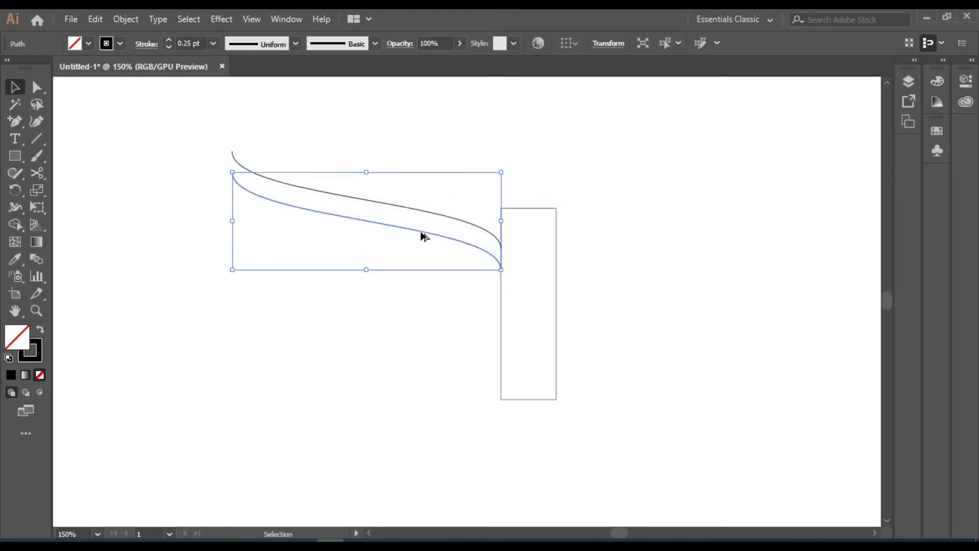
{"action": "key", "text": "ctrl+d"}
{"action": "key", "text": "ctrl+d"}
{"action": "key", "text": "ctrl+d"}
{"action": "key", "text": "ctrl+d"}
{"action": "key", "text": "ctrl+d"}
{"action": "key", "text": "Delete"}
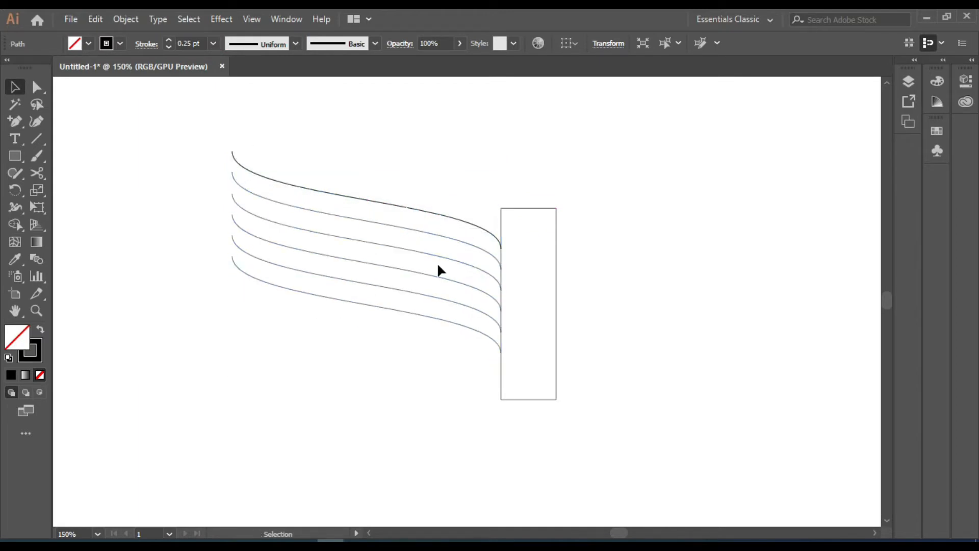
Create a copy of the lowest curve reflected across the horizontal axis.
{"action": "right_click", "coordinate": [345, 302]}
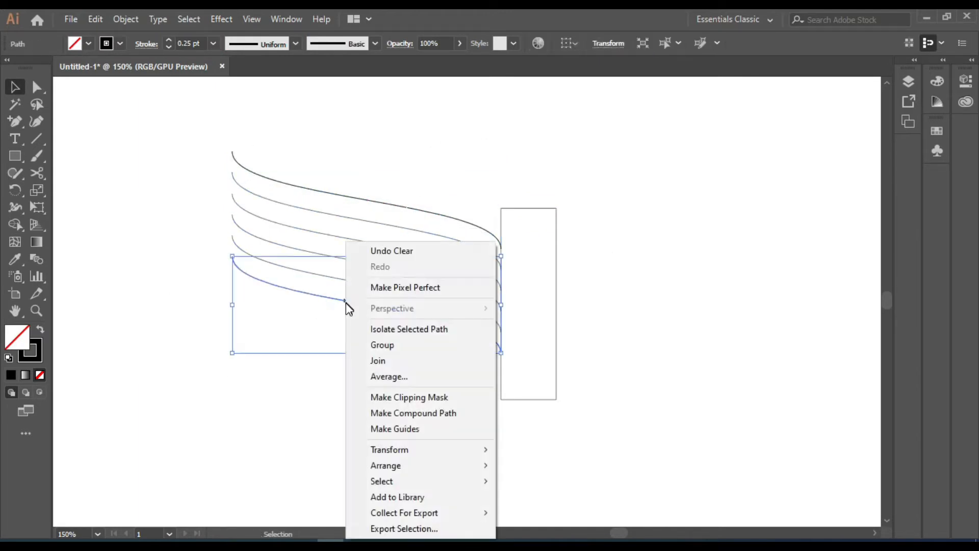
{"action": "mouse_move", "coordinate": [479, 449]}
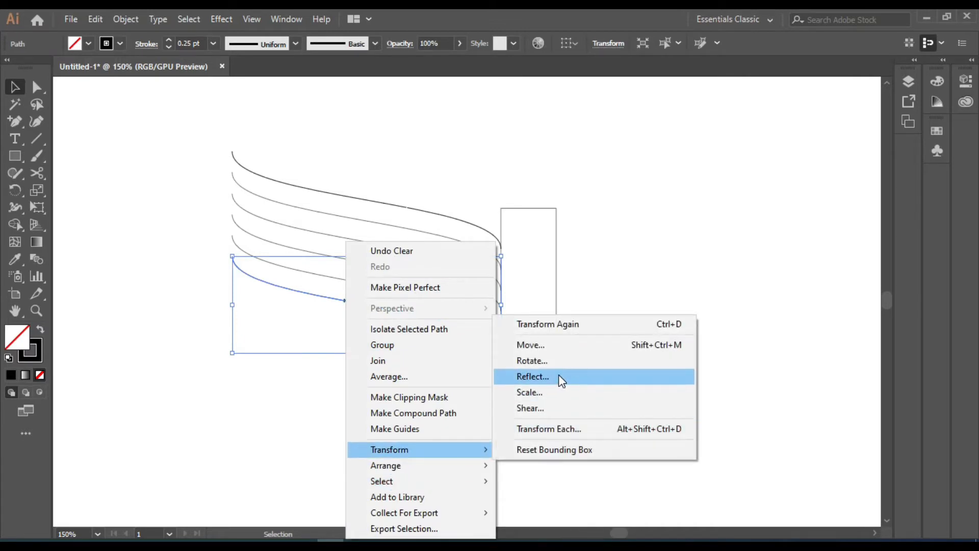
{"action": "left_click", "coordinate": [578, 375]}
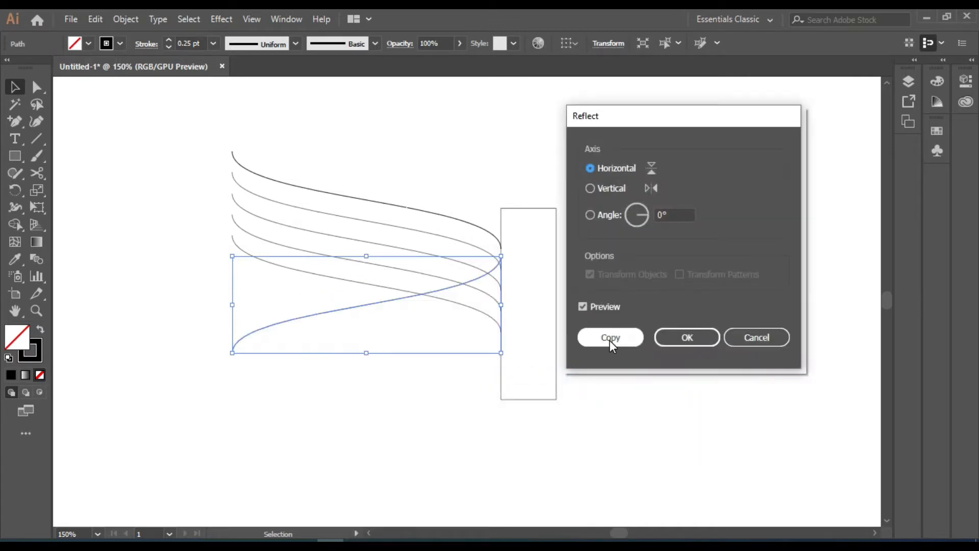
{"action": "left_click", "coordinate": [610, 341]}
{"action": "left_click", "coordinate": [630, 313]}
{"action": "scroll", "coordinate": [333, 316], "scroll_direction": "up", "scroll_amount": 1}
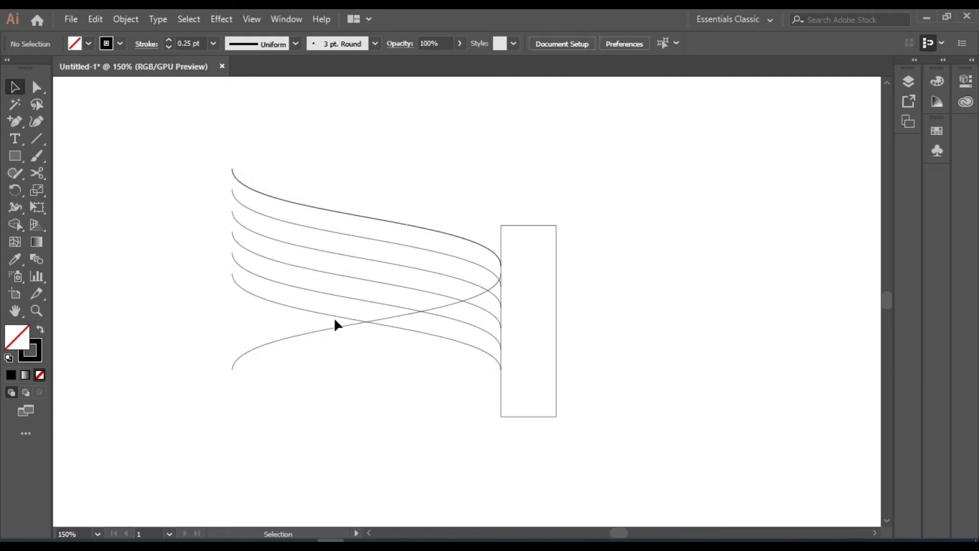
Move the reflected curve up and duplicate it so three copies meet the left ends of the second, fourth and sixth curves.
{"action": "left_click_drag", "start_coordinate": [324, 330], "coordinate": [355, 153]}
{"action": "left_click", "coordinate": [313, 387]}
{"action": "left_click", "coordinate": [319, 341]}
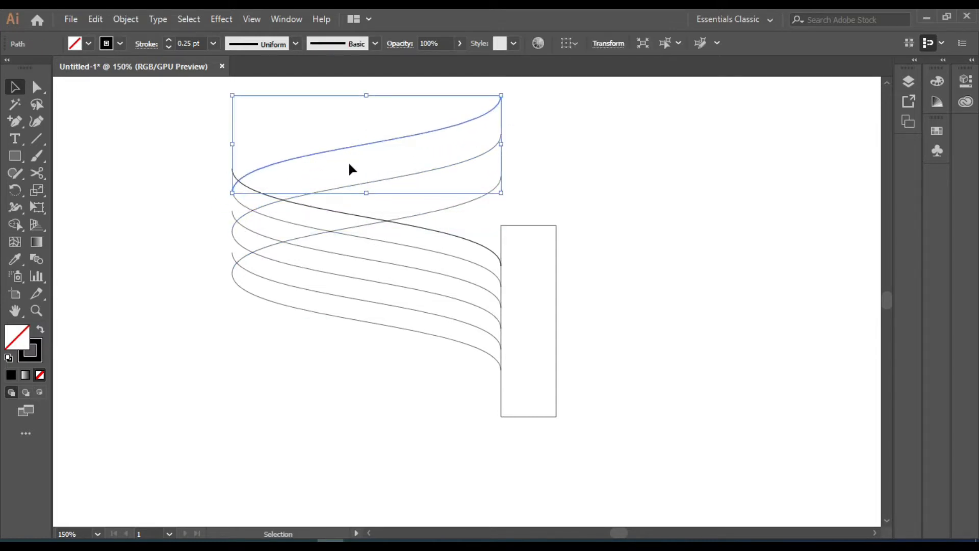
{"action": "left_click", "coordinate": [326, 365]}
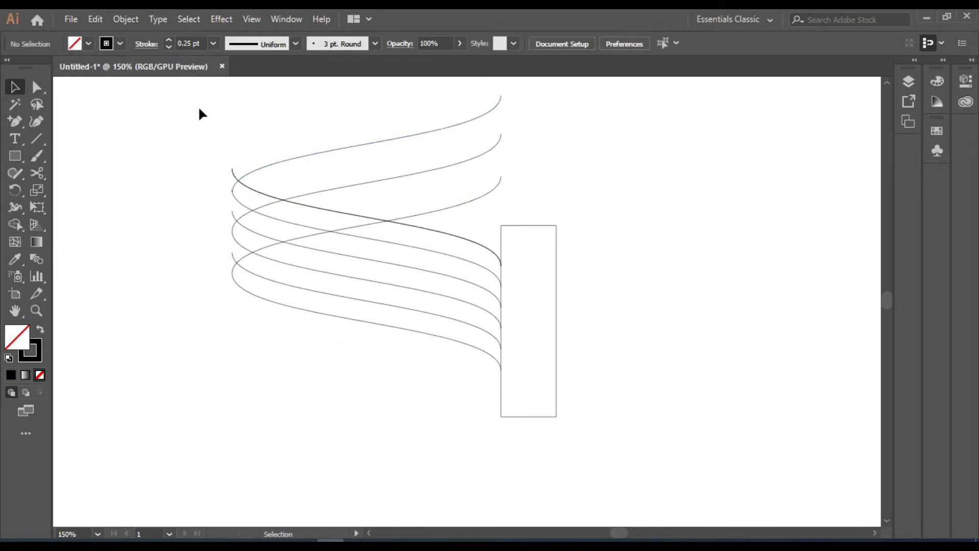
Select all the curves and the rectangle and merge the enclosed regions into three black wavy bands with the Shape Builder.
{"action": "left_click_drag", "start_coordinate": [200, 109], "coordinate": [544, 439]}
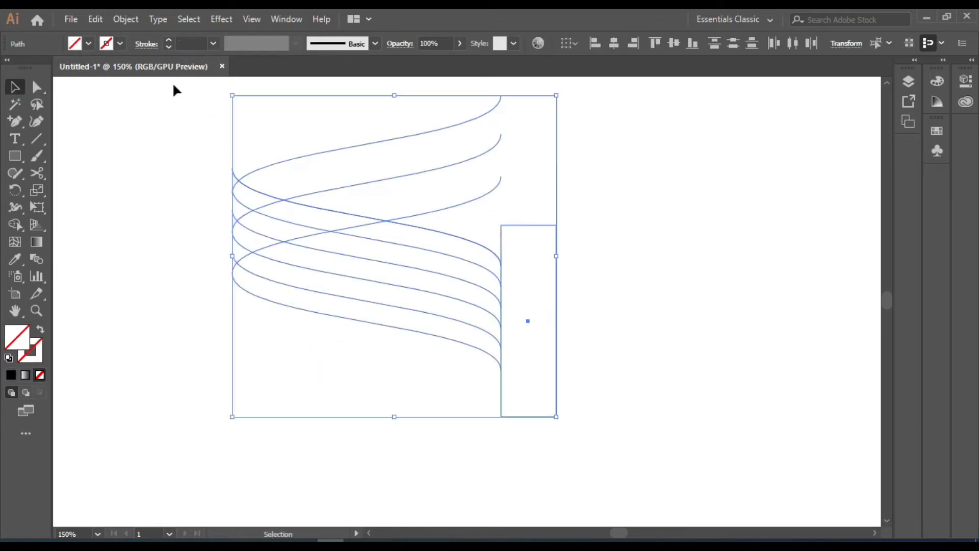
{"action": "left_click", "coordinate": [121, 21]}
{"action": "left_click", "coordinate": [177, 134]}
{"action": "left_click_drag", "start_coordinate": [22, 221], "coordinate": [77, 228]}
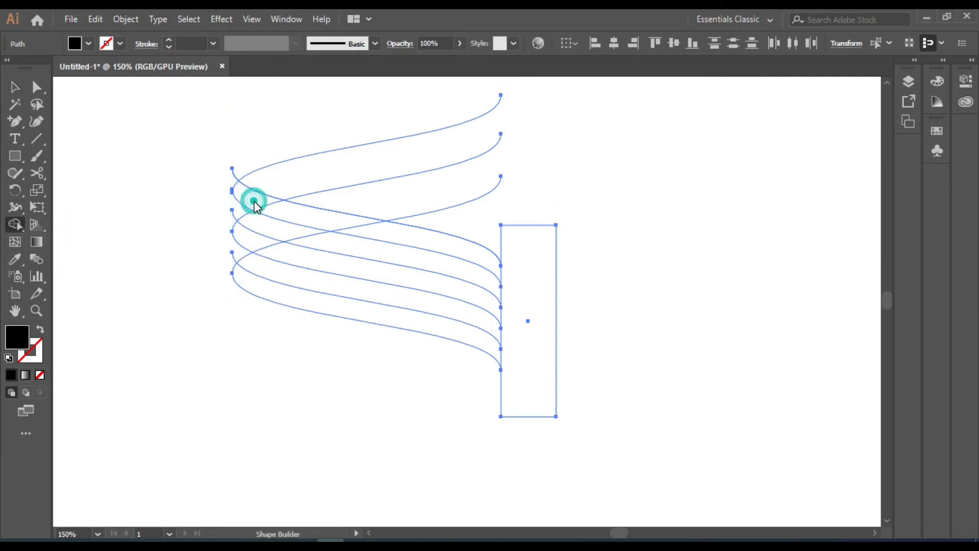
{"action": "left_click_drag", "start_coordinate": [255, 204], "coordinate": [398, 241]}
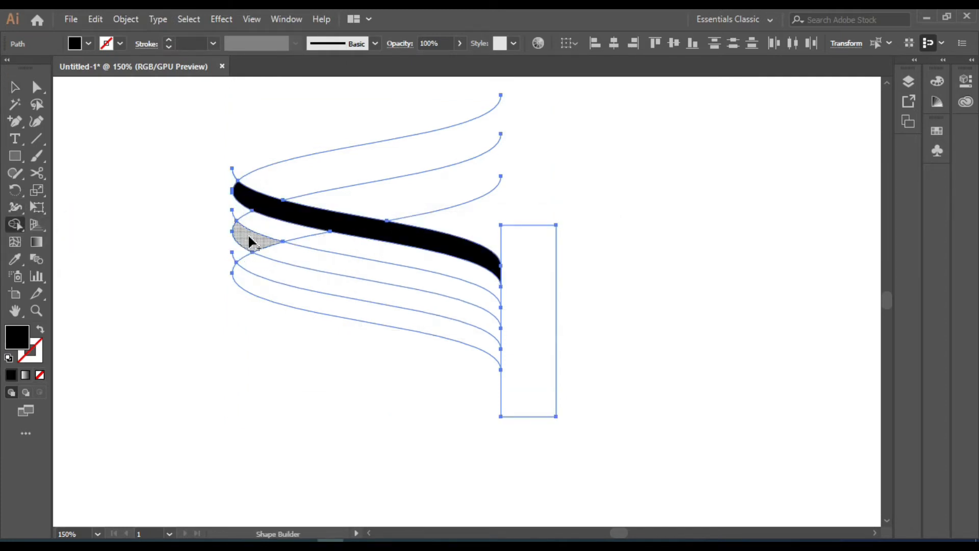
{"action": "left_click_drag", "start_coordinate": [249, 237], "coordinate": [332, 259]}
{"action": "left_click_drag", "start_coordinate": [242, 271], "coordinate": [337, 305]}
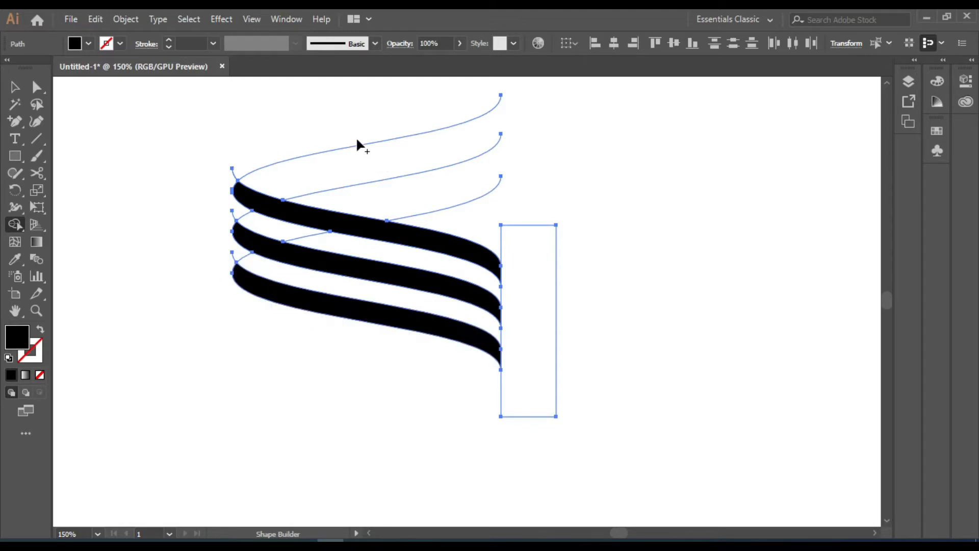
Remove the rectangle and the leftover curve segments around the black bands with the Shape Builder.
{"action": "left_click_drag", "start_coordinate": [358, 136], "coordinate": [465, 192]}
{"action": "left_click", "coordinate": [511, 229], "text": "alt"}
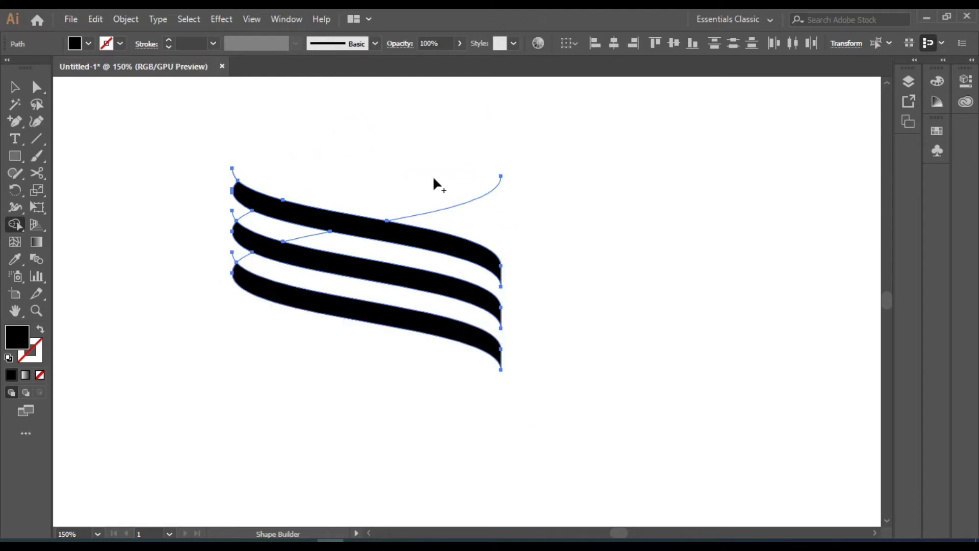
{"action": "scroll", "coordinate": [226, 229], "scroll_direction": "up", "scroll_amount": 2}
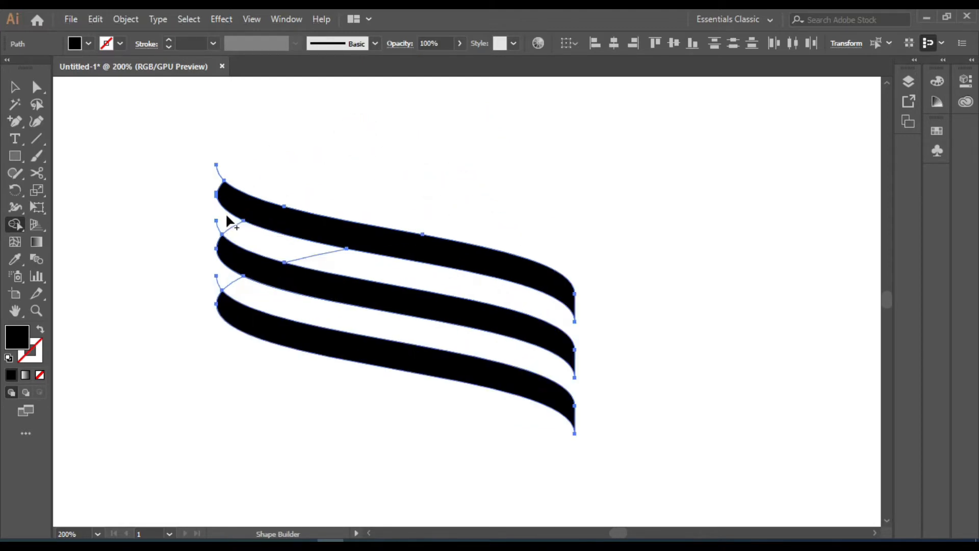
{"action": "left_click", "coordinate": [234, 229], "text": "alt"}
{"action": "left_click", "coordinate": [261, 287], "text": "alt"}
{"action": "left_click", "coordinate": [219, 171], "text": "alt"}
{"action": "key", "text": "v"}
{"action": "left_click", "coordinate": [464, 144]}
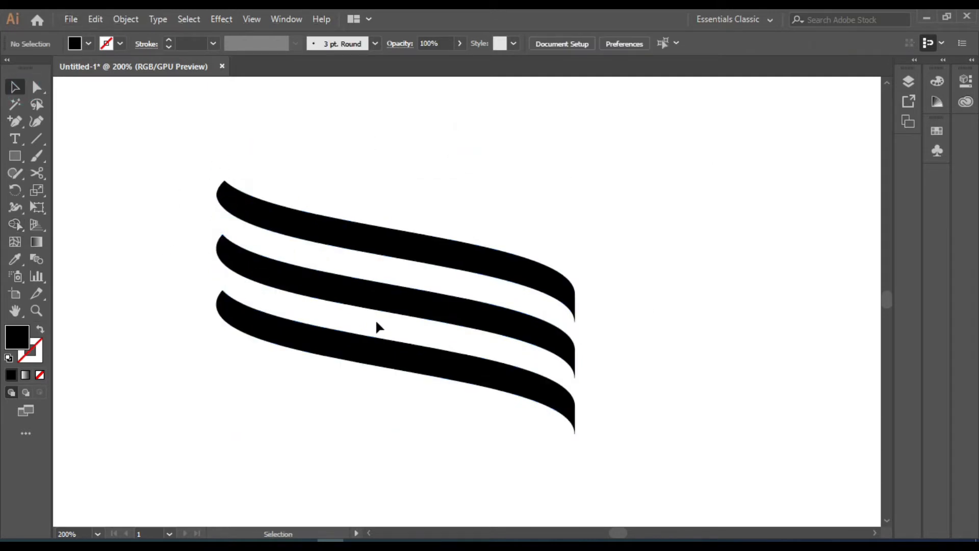
Shorten the middle band slightly and the bottom band more from their left ends to form a stepped edge.
{"action": "left_click", "coordinate": [262, 288]}
{"action": "left_click_drag", "start_coordinate": [219, 306], "coordinate": [233, 308]}
{"action": "left_click", "coordinate": [673, 283]}
{"action": "left_click", "coordinate": [315, 335]}
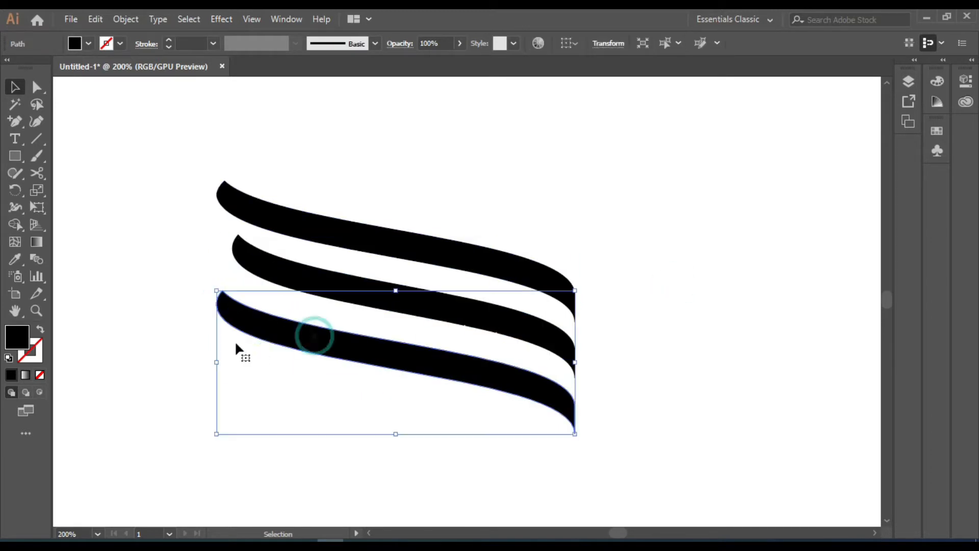
{"action": "left_click_drag", "start_coordinate": [219, 363], "coordinate": [254, 364]}
{"action": "left_click", "coordinate": [600, 317]}
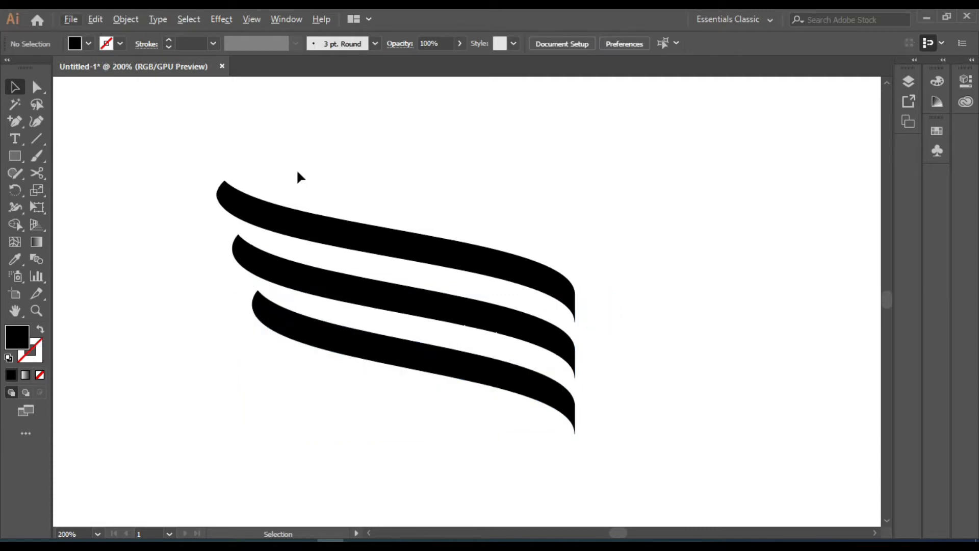
Select the three black bands and group them.
{"action": "left_click_drag", "start_coordinate": [298, 174], "coordinate": [457, 402]}
{"action": "right_click", "coordinate": [454, 401]}
{"action": "left_click", "coordinate": [498, 202]}
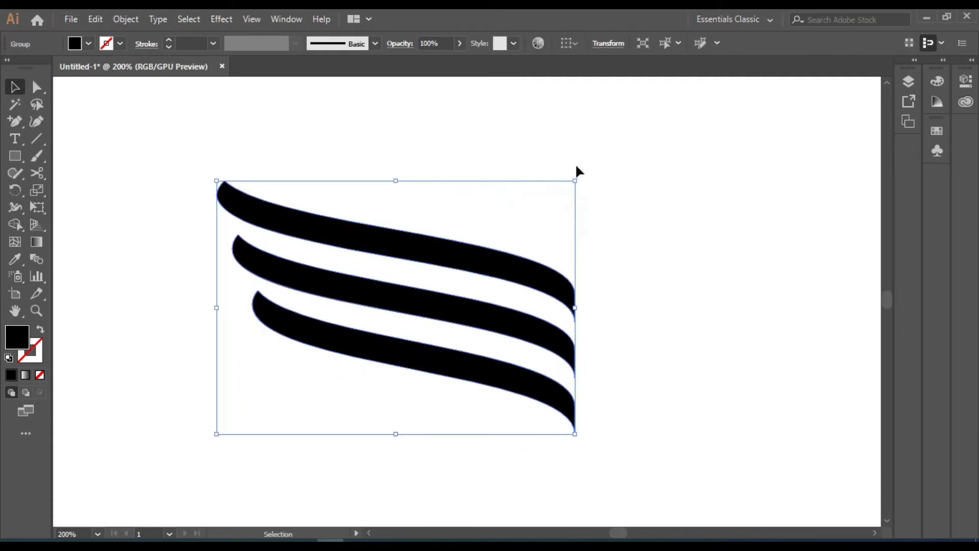
Create a copy of the band group reflected across the horizontal axis.
{"action": "scroll", "coordinate": [452, 255], "scroll_direction": "down", "scroll_amount": 1}
{"action": "right_click", "coordinate": [450, 253]}
{"action": "mouse_move", "coordinate": [506, 393]}
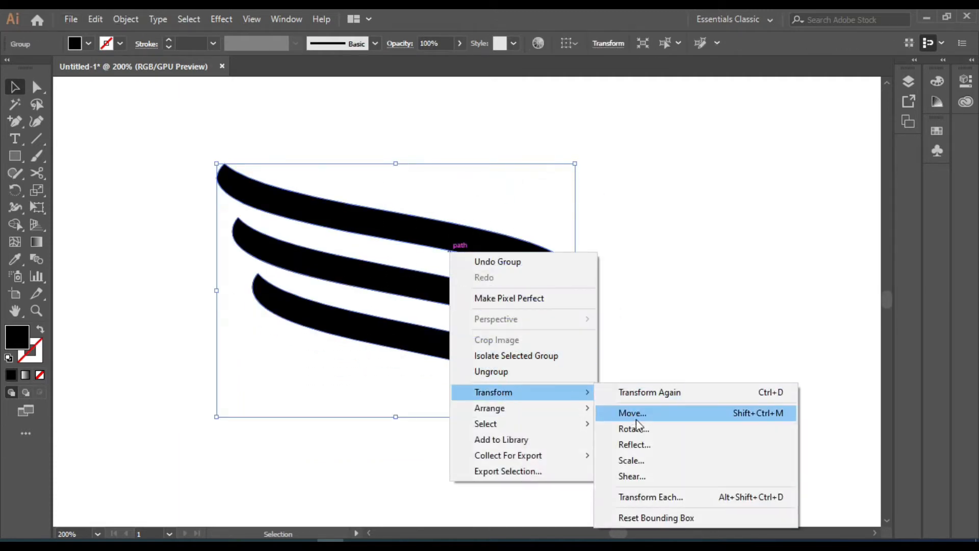
{"action": "left_click", "coordinate": [662, 452]}
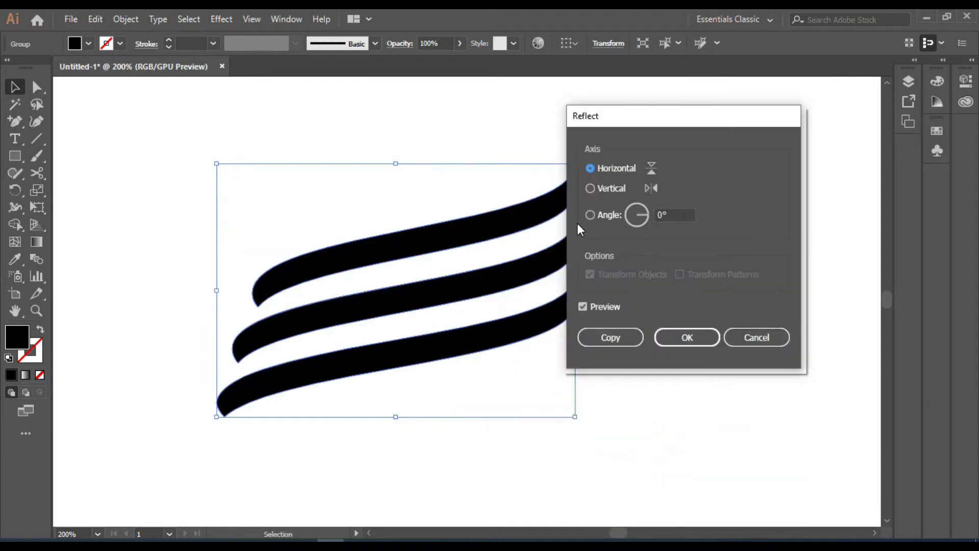
{"action": "left_click", "coordinate": [607, 339]}
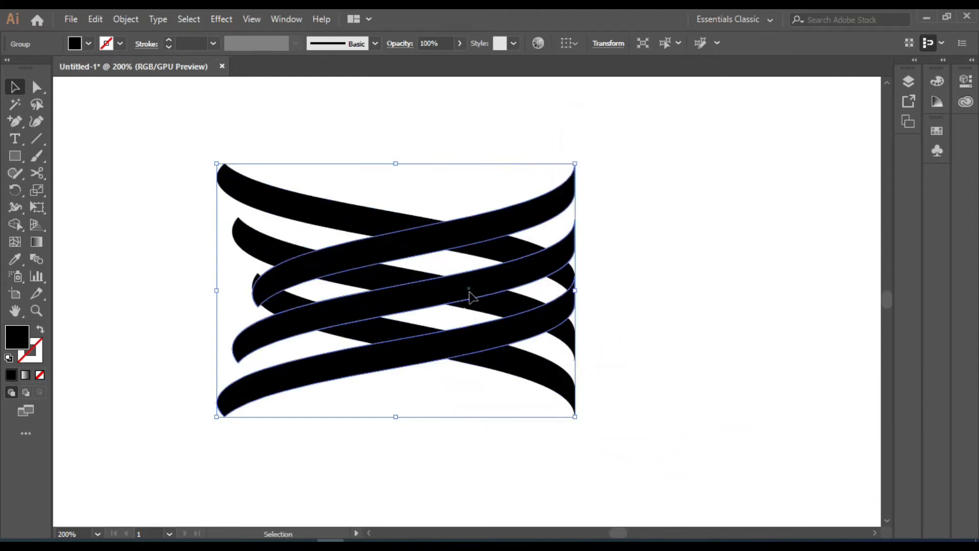
Move the reflected group down so its bands interlace with the original at the right, and nudge it right to align the edges.
{"action": "left_click_drag", "start_coordinate": [469, 296], "coordinate": [465, 415]}
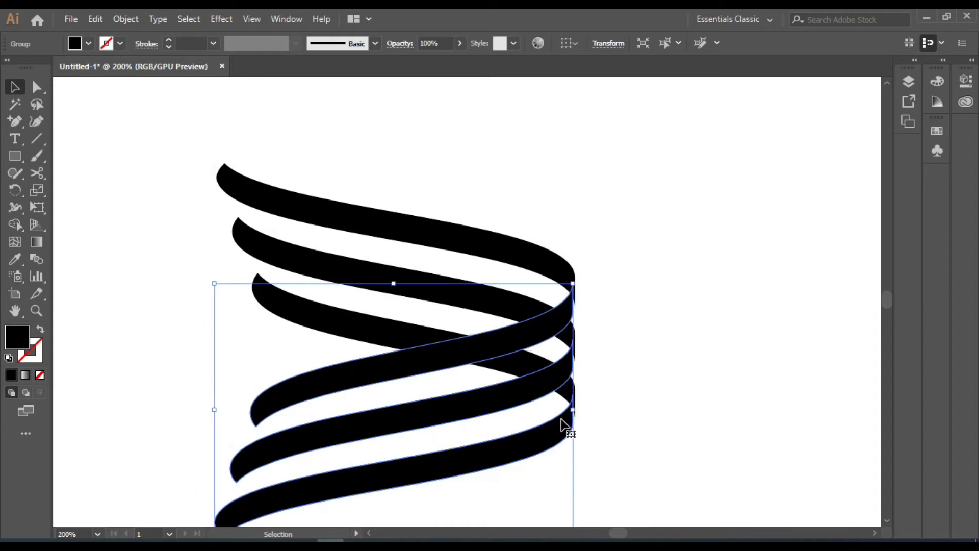
{"action": "key", "text": "Right"}
{"action": "key", "text": "Right"}
{"action": "left_click", "coordinate": [638, 412]}
{"action": "scroll", "coordinate": [607, 323], "scroll_direction": "down", "scroll_amount": 1}
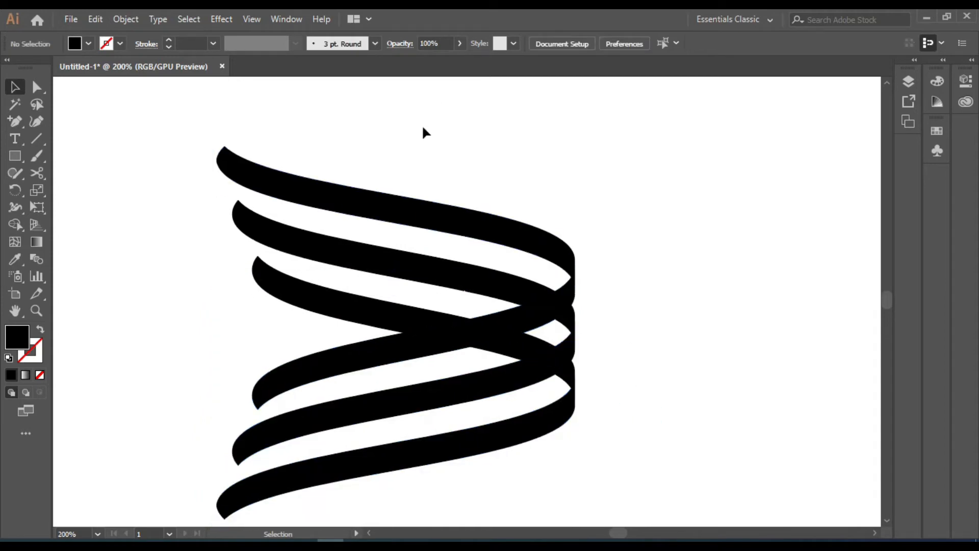
Select both band groups and use Shape Builder to merge their overlaps so the lower bands run unbroken in front of the upper ones.
{"action": "mouse_move", "coordinate": [350, 153]}
{"action": "left_mouse_down"}
{"action": "mouse_move", "coordinate": [426, 356]}
{"action": "mouse_move", "coordinate": [440, 360]}
{"action": "left_mouse_up"}
{"action": "left_click_drag", "start_coordinate": [16, 227], "coordinate": [79, 224]}
{"action": "scroll", "coordinate": [508, 356], "scroll_direction": "up", "scroll_amount": 1}
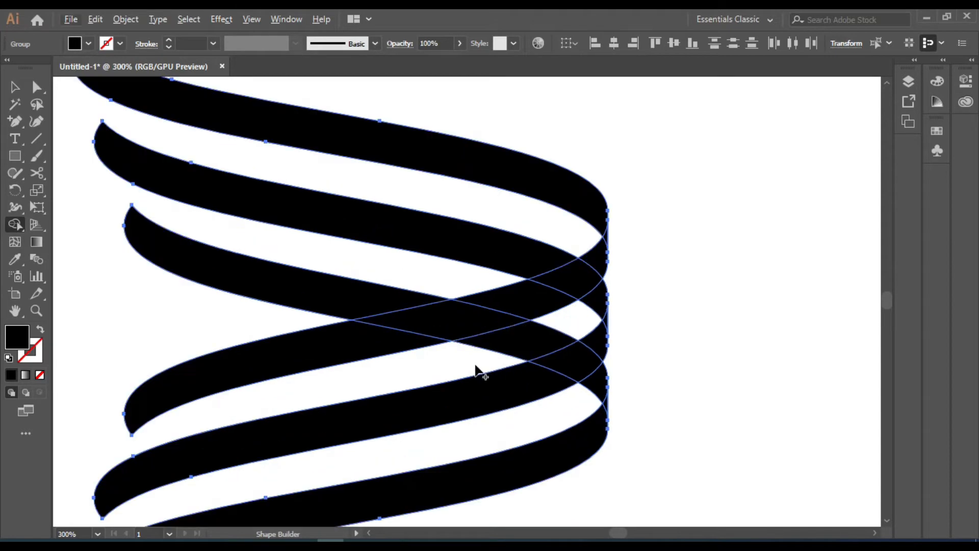
{"action": "mouse_move", "coordinate": [471, 360]}
{"action": "left_mouse_down"}
{"action": "mouse_move", "coordinate": [600, 298]}
{"action": "mouse_move", "coordinate": [604, 374]}
{"action": "mouse_move", "coordinate": [598, 339]}
{"action": "mouse_move", "coordinate": [547, 387]}
{"action": "left_mouse_up"}
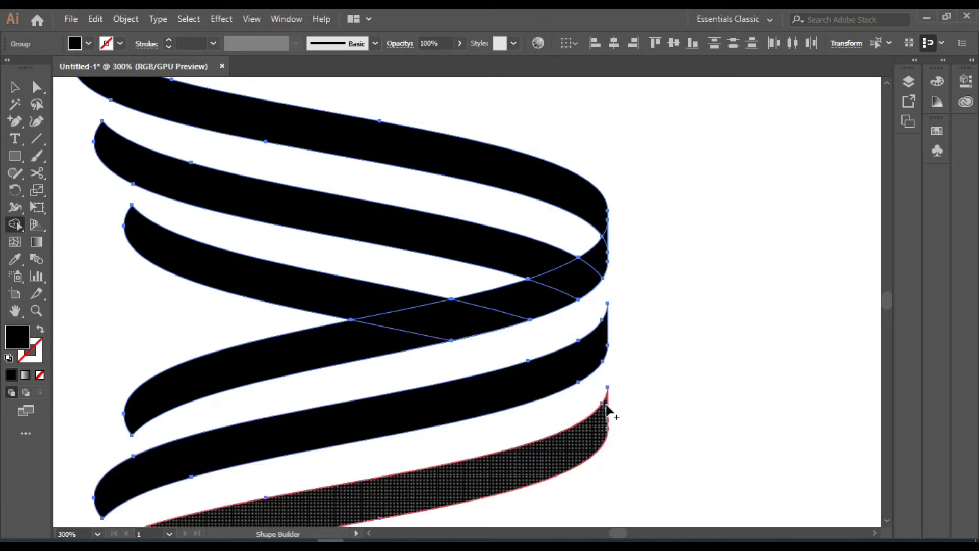
{"action": "mouse_move", "coordinate": [604, 242]}
{"action": "left_mouse_down"}
{"action": "mouse_move", "coordinate": [546, 286]}
{"action": "mouse_move", "coordinate": [400, 339]}
{"action": "left_mouse_up"}
{"action": "left_click", "coordinate": [16, 87]}
Move the interlaced shape left, scale it down to a little over half its size and raise it to mid-height.
{"action": "scroll", "coordinate": [632, 264], "scroll_direction": "down", "scroll_amount": 2}
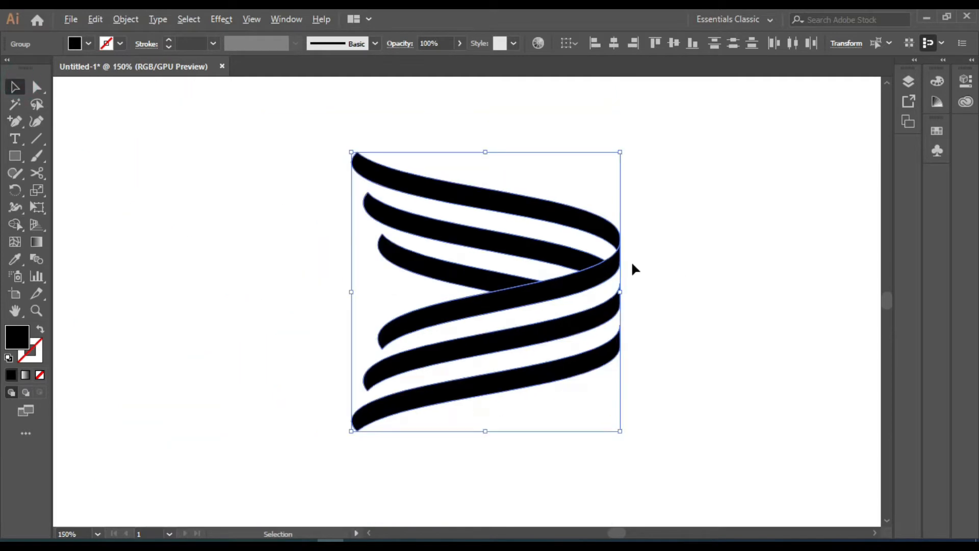
{"action": "left_click_drag", "start_coordinate": [551, 261], "coordinate": [402, 269]}
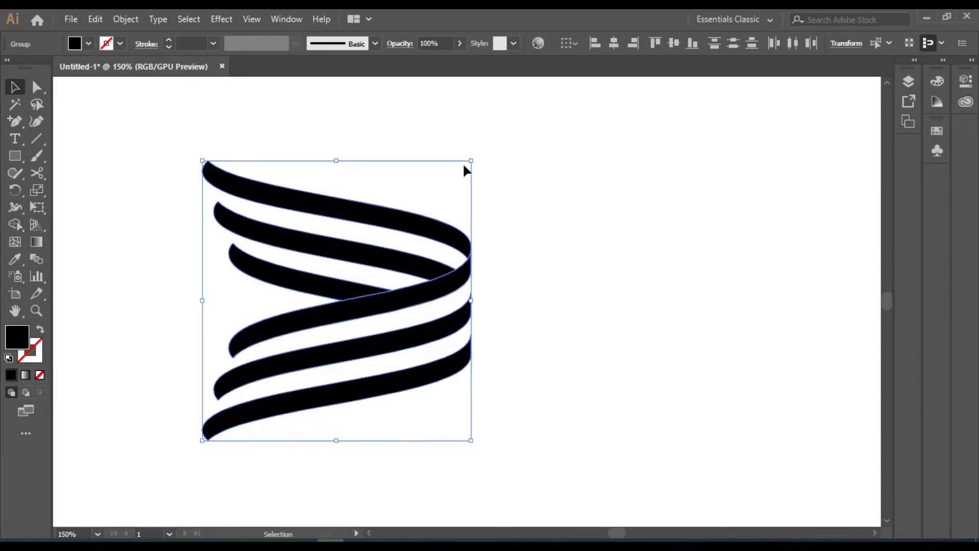
{"action": "left_click_drag", "start_coordinate": [475, 165], "coordinate": [355, 278]}
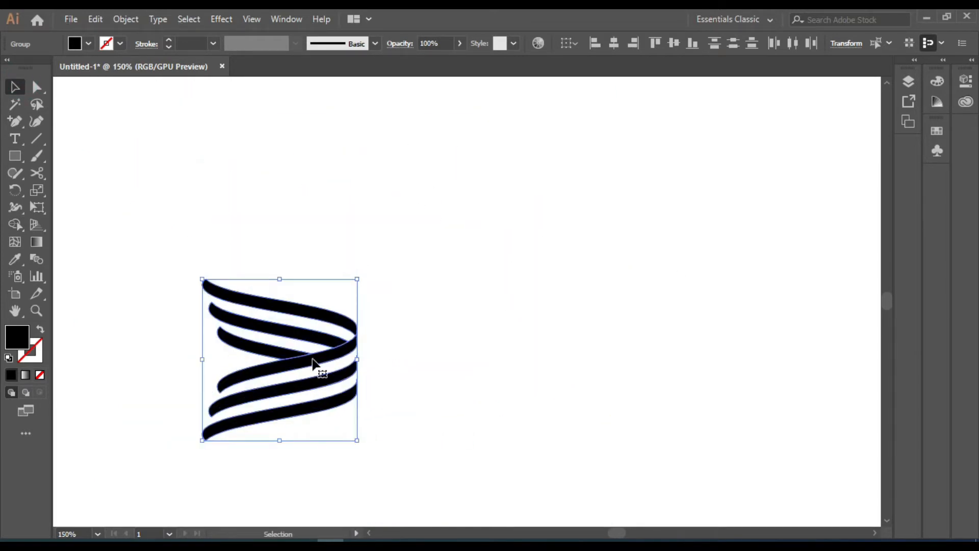
{"action": "left_click_drag", "start_coordinate": [316, 367], "coordinate": [321, 280]}
Create a copy of the shape reflected across the vertical axis and place it to the right, leaving a central gap between the two.
{"action": "right_click", "coordinate": [326, 277]}
{"action": "mouse_move", "coordinate": [434, 402]}
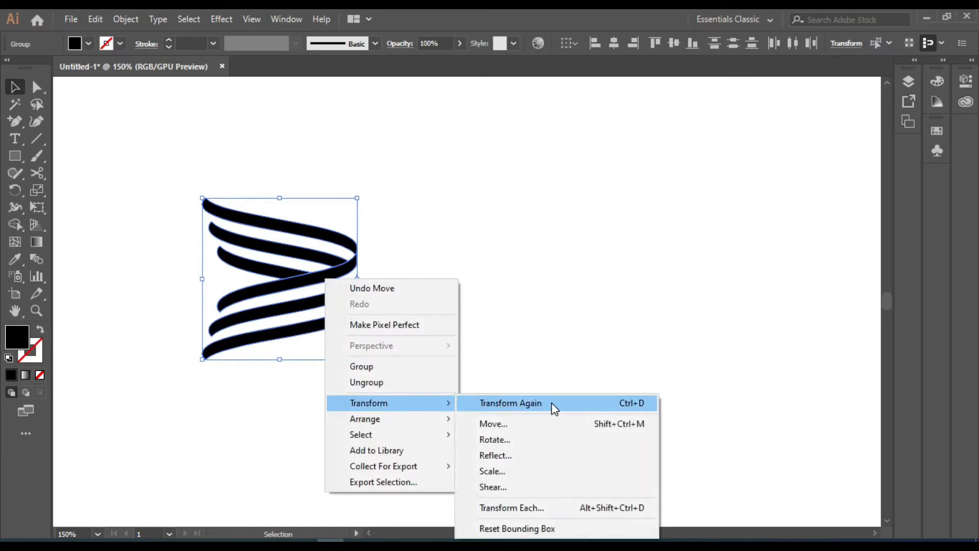
{"action": "left_click", "coordinate": [553, 455]}
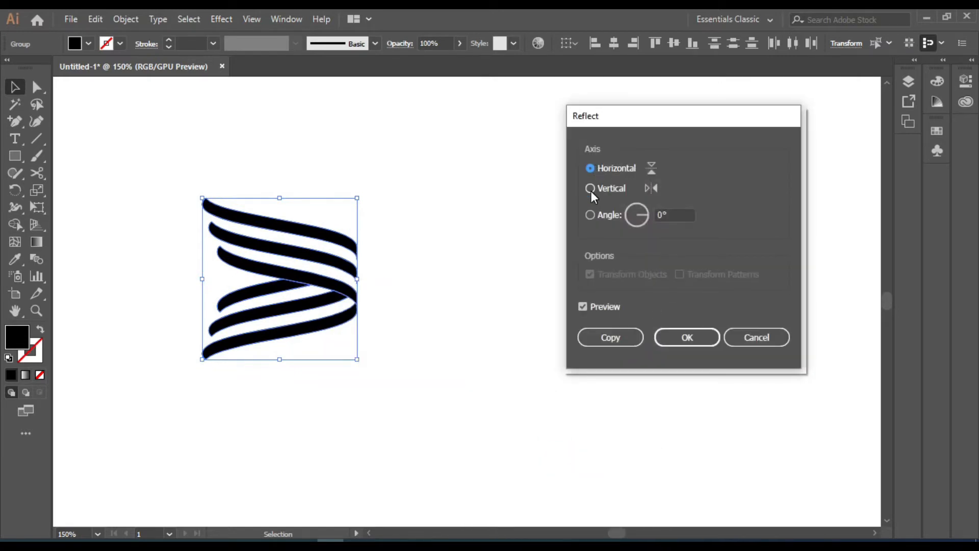
{"action": "left_click", "coordinate": [590, 188]}
{"action": "left_click", "coordinate": [610, 337]}
{"action": "left_click_drag", "start_coordinate": [276, 290], "coordinate": [563, 280]}
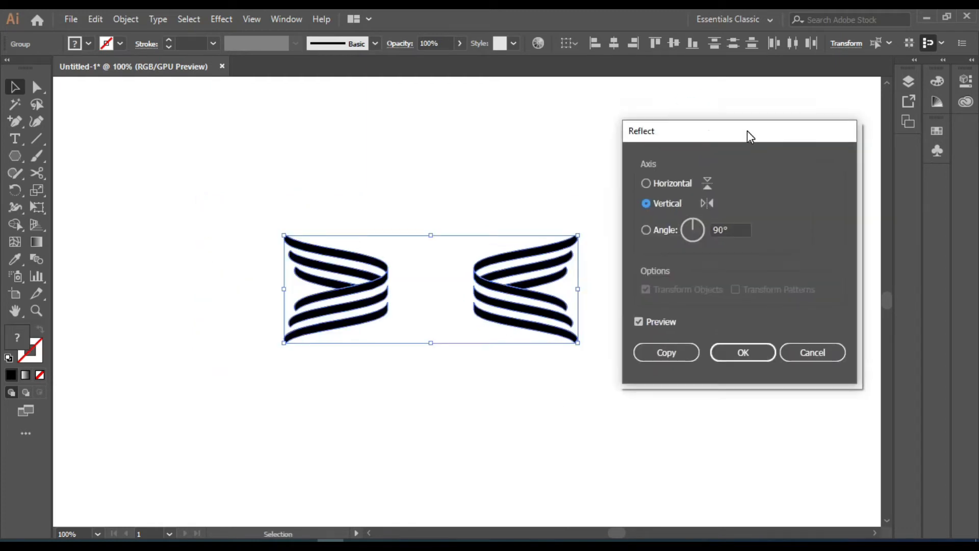
Create a copy of the selected pair of shapes reflected at an angle of 60°.
{"action": "left_click", "coordinate": [722, 232]}
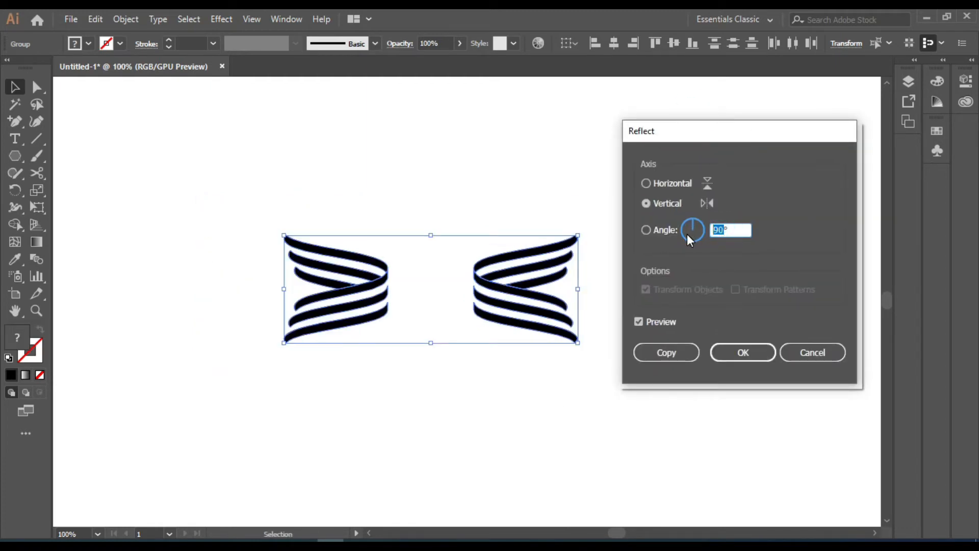
{"action": "type", "text": "60"}
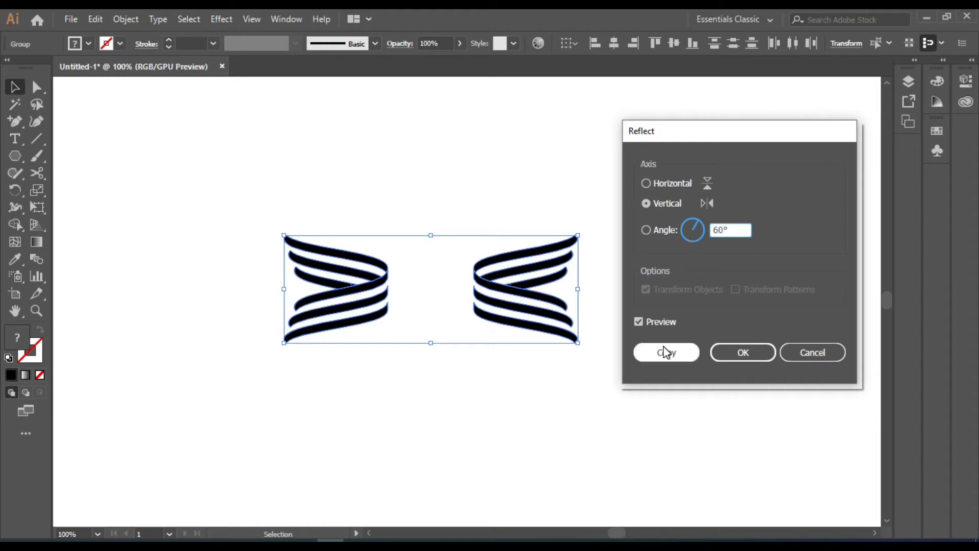
{"action": "left_click", "coordinate": [666, 352]}
{"action": "left_click", "coordinate": [613, 317]}
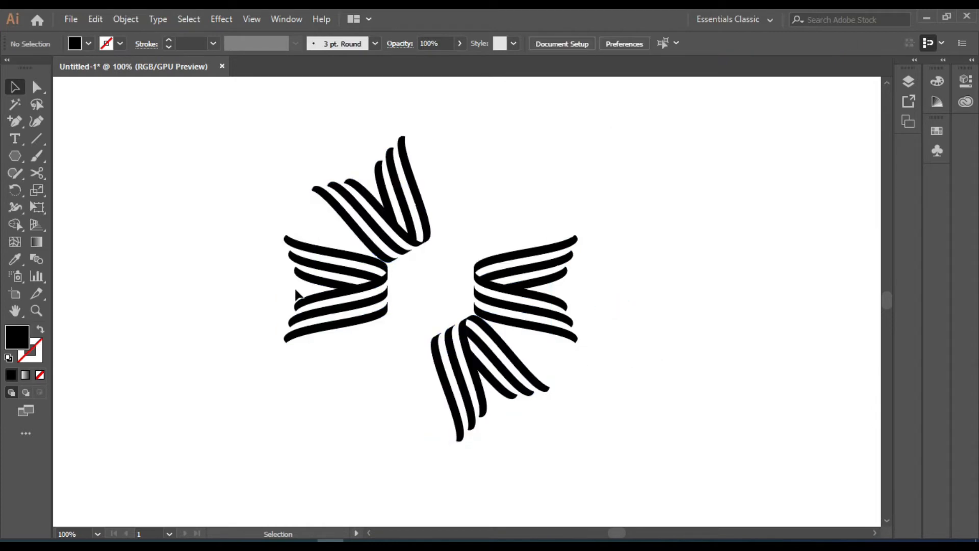
Create another copy of the horizontal pair reflected at 120° to complete the six-part radial pattern.
{"action": "right_click", "coordinate": [530, 288]}
{"action": "mouse_move", "coordinate": [575, 416]}
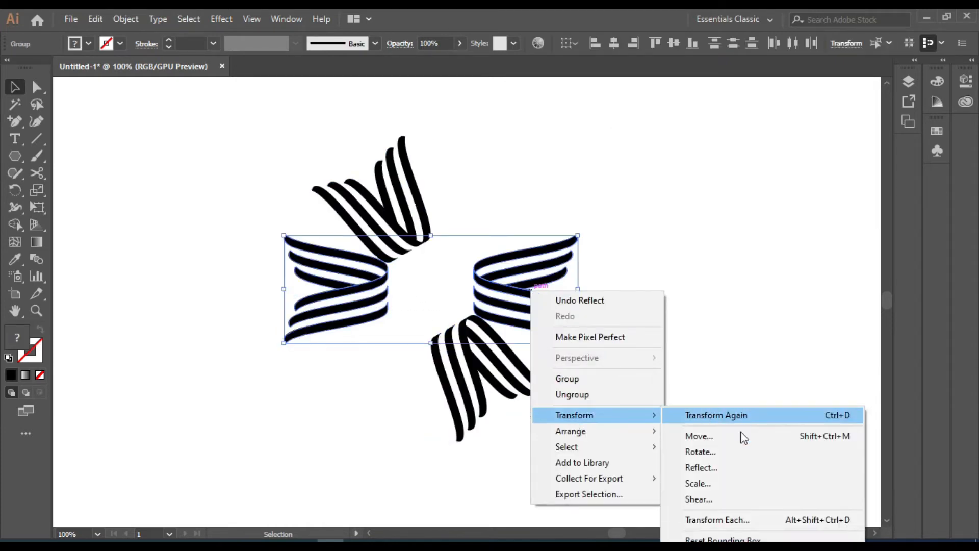
{"action": "left_click", "coordinate": [721, 468]}
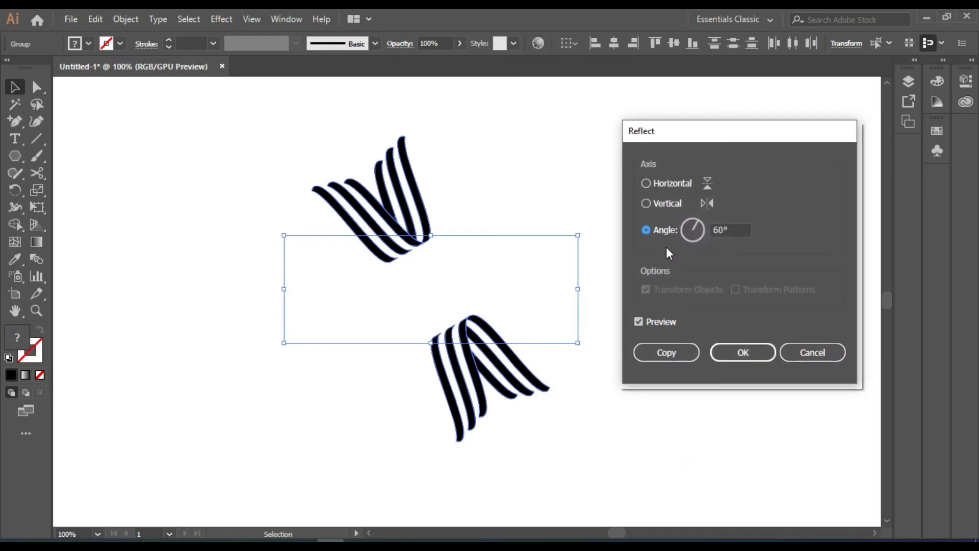
{"action": "double_click", "coordinate": [728, 229]}
{"action": "type", "text": "120"}
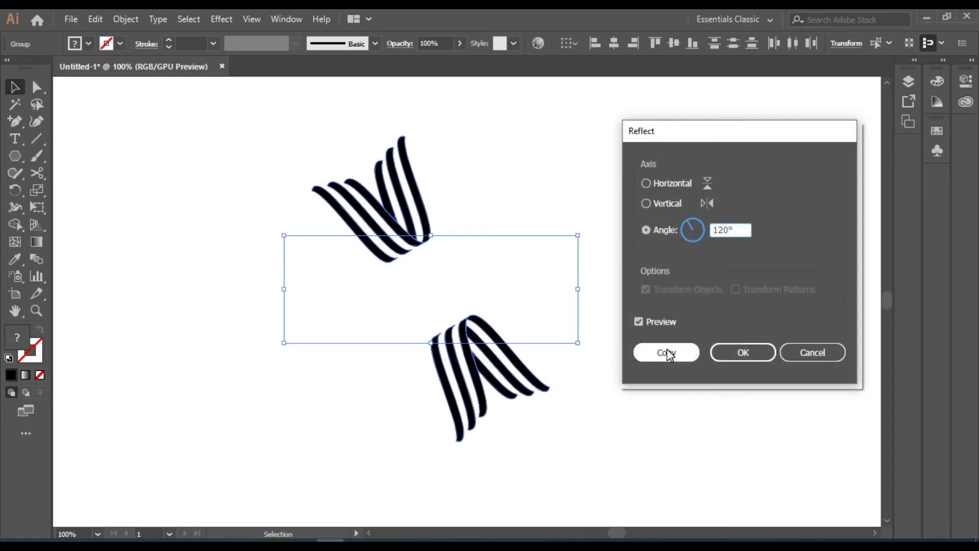
{"action": "left_click", "coordinate": [666, 352]}
{"action": "left_click", "coordinate": [633, 378]}
{"action": "left_click_drag", "start_coordinate": [216, 128], "coordinate": [584, 427]}
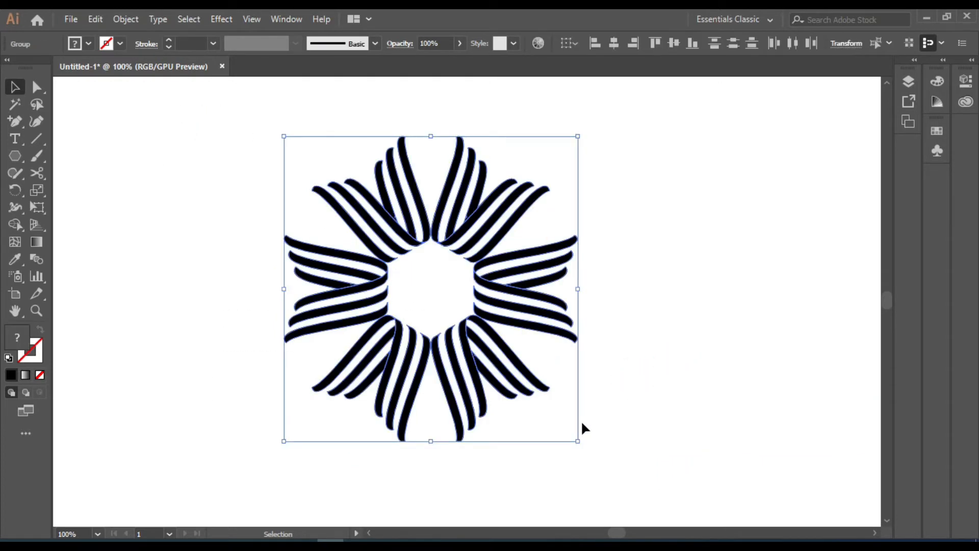
{"action": "left_click", "coordinate": [615, 405]}
Draw a hexagon with no fill and a 0.75 pt black stroke from the pattern's centre and rotate it so a corner points up.
{"action": "left_click_drag", "start_coordinate": [12, 160], "coordinate": [41, 208]}
{"action": "left_click", "coordinate": [168, 40]}
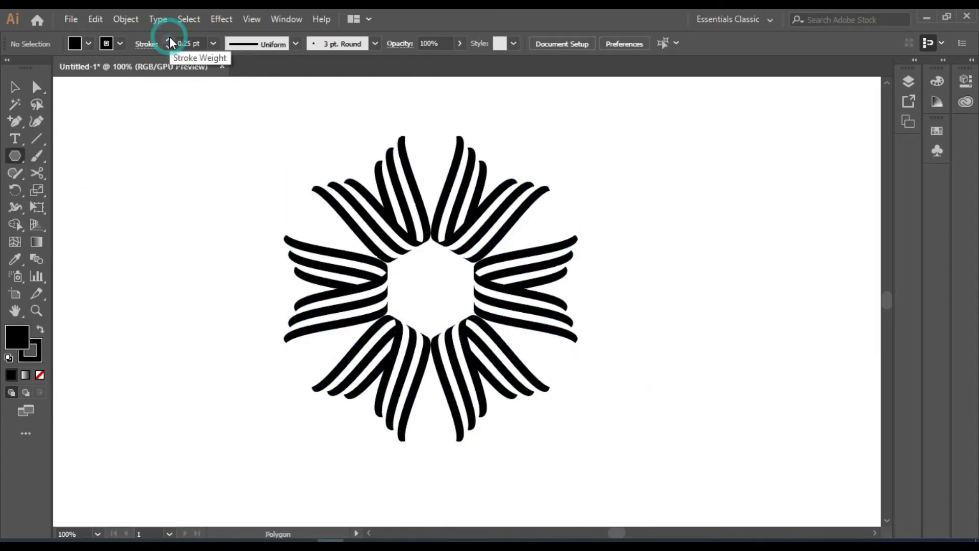
{"action": "left_click", "coordinate": [89, 45]}
{"action": "left_click", "coordinate": [10, 67]}
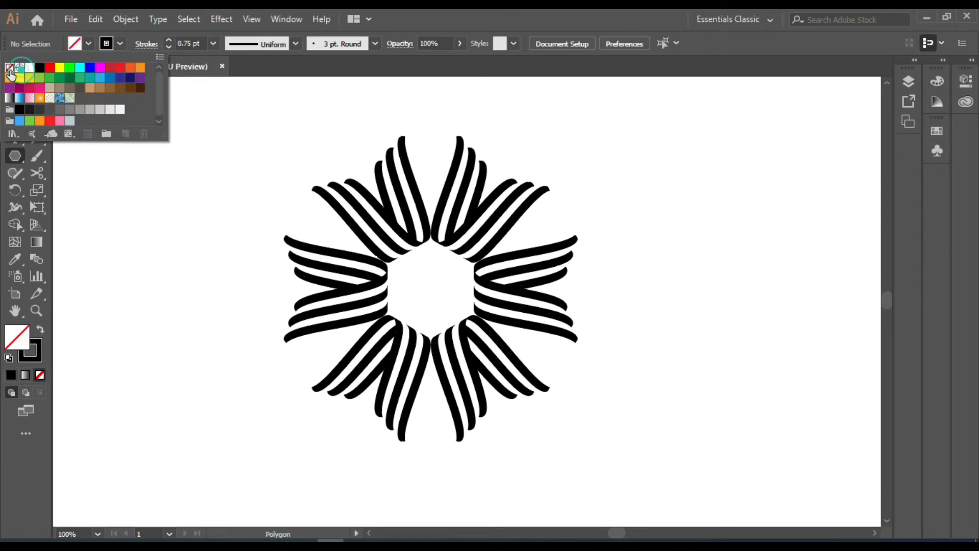
{"action": "key", "text": "Escape"}
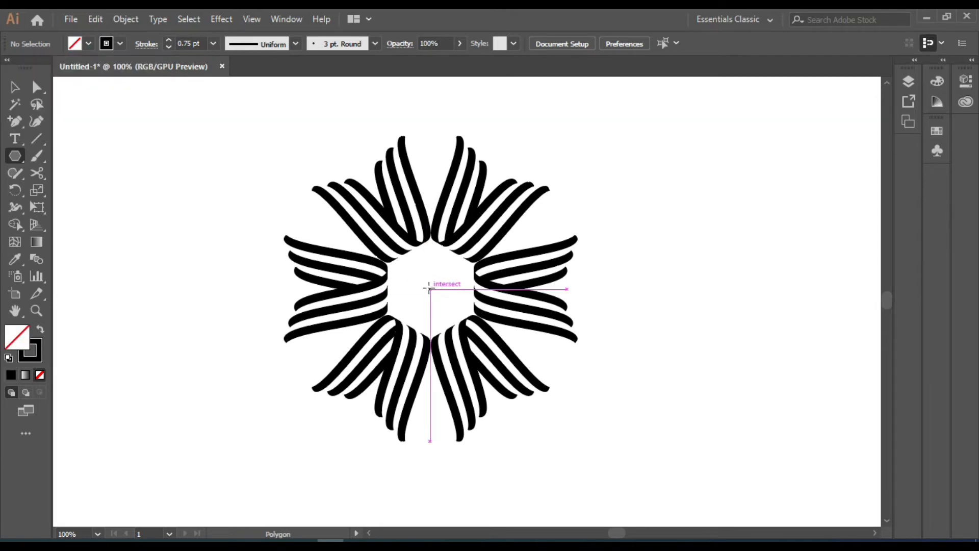
{"action": "mouse_move", "coordinate": [429, 288]}
{"action": "left_mouse_down"}
{"action": "mouse_move", "coordinate": [476, 415]}
{"action": "mouse_move", "coordinate": [513, 433]}
{"action": "left_mouse_up"}
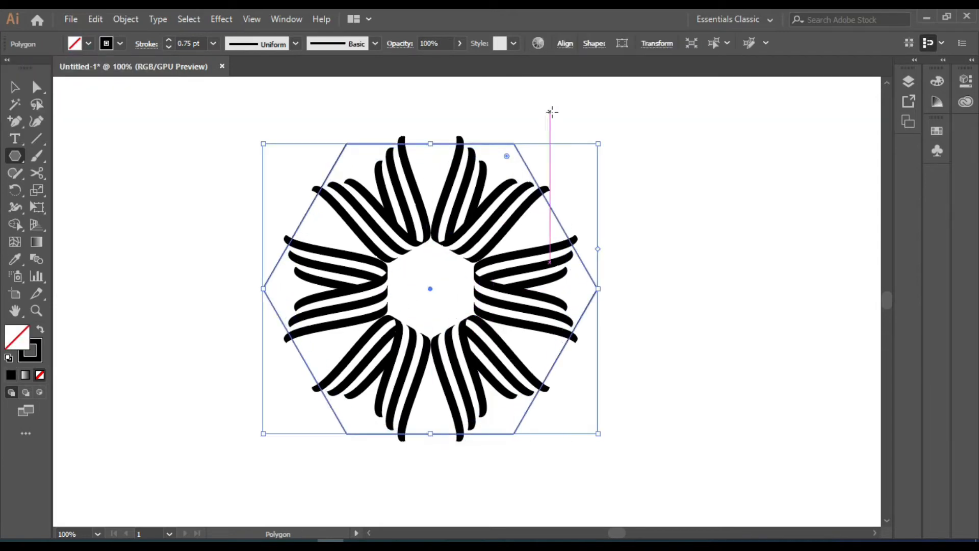
{"action": "mouse_move", "coordinate": [600, 140]}
{"action": "left_mouse_down"}
{"action": "mouse_move", "coordinate": [620, 251]}
{"action": "mouse_move", "coordinate": [651, 245]}
{"action": "left_mouse_up"}
Round all corners of the hexagon until the curves start at the outermost band tips.
{"action": "left_click", "coordinate": [36, 87]}
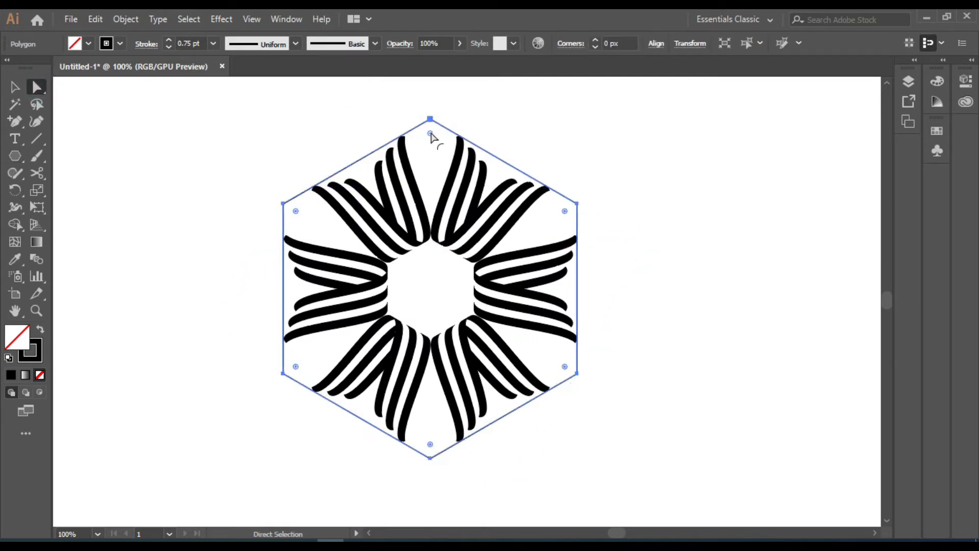
{"action": "left_click_drag", "start_coordinate": [430, 136], "coordinate": [436, 181]}
{"action": "key", "text": "v"}
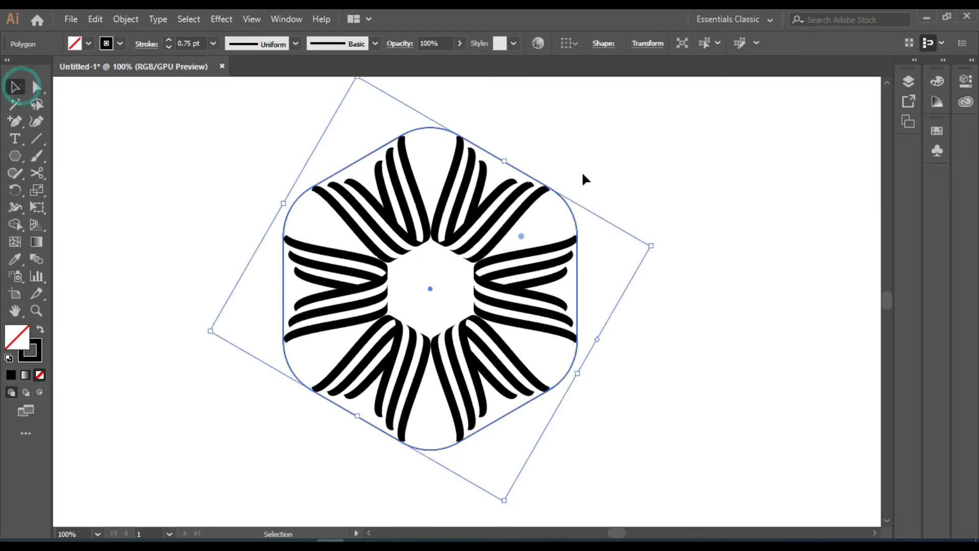
{"action": "left_click", "coordinate": [587, 166]}
{"action": "left_click", "coordinate": [572, 205]}
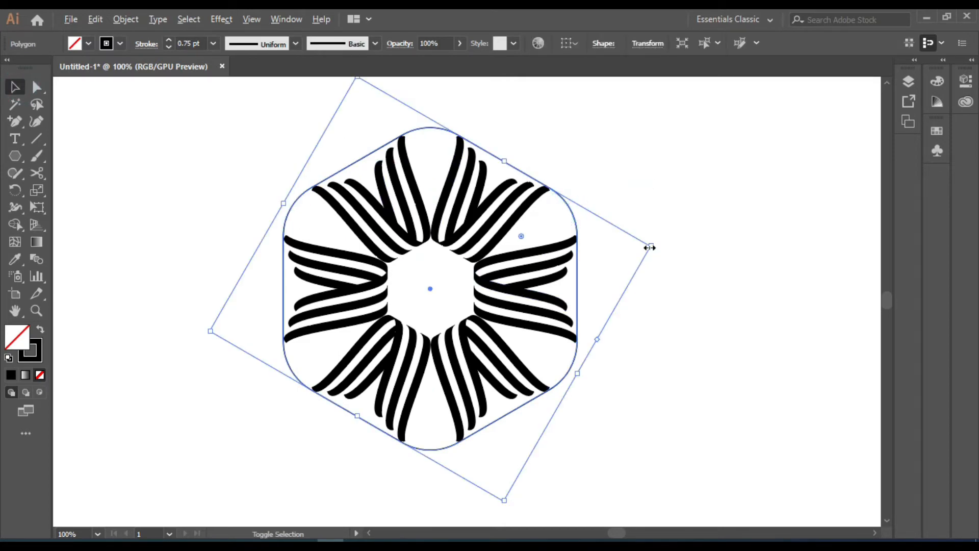
{"action": "left_click", "coordinate": [714, 223]}
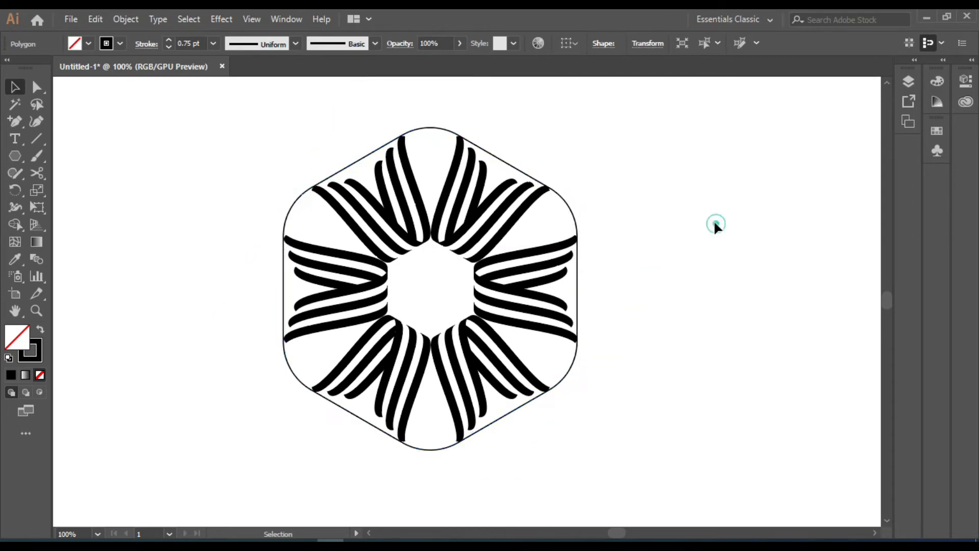
Copy the rounded hexagon, paste it in front and scale the copy down slightly about its centre to form a thin ring.
{"action": "left_click", "coordinate": [430, 127]}
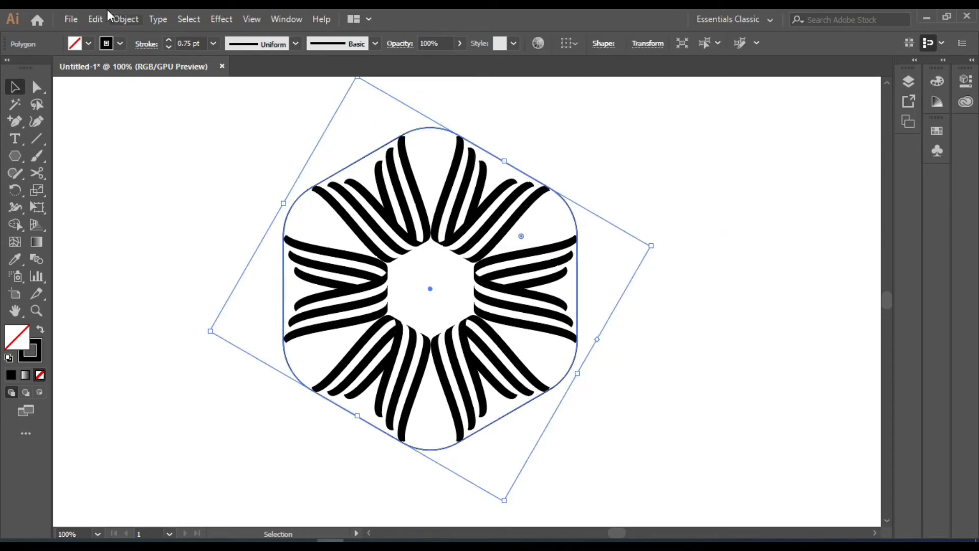
{"action": "left_click", "coordinate": [96, 16]}
{"action": "left_click", "coordinate": [132, 90]}
{"action": "left_click", "coordinate": [95, 19]}
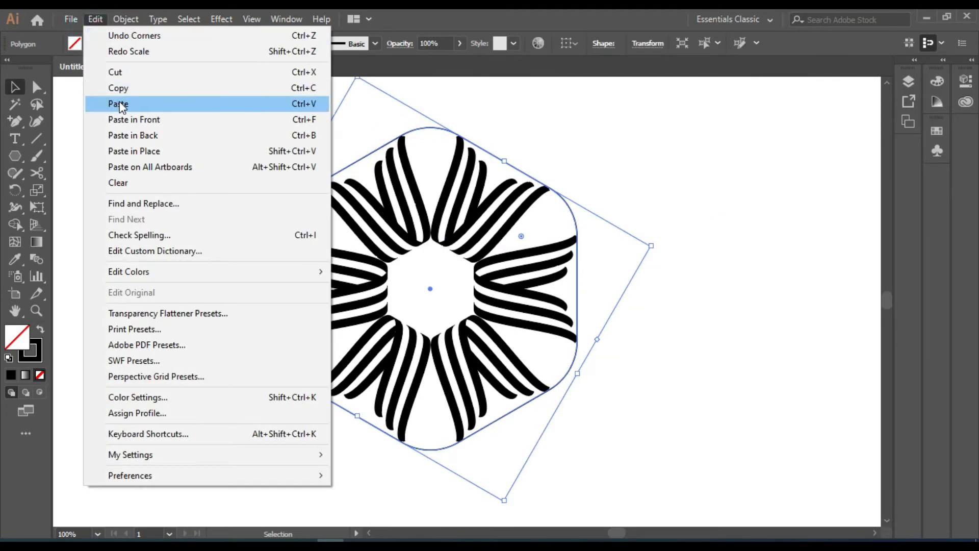
{"action": "left_click", "coordinate": [133, 119]}
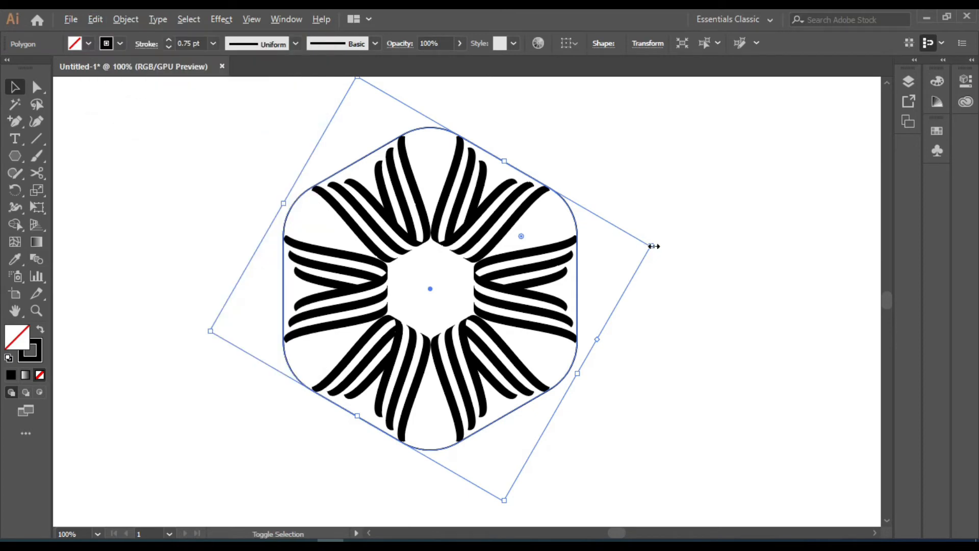
{"action": "left_click_drag", "start_coordinate": [653, 246], "coordinate": [639, 251]}
{"action": "left_click", "coordinate": [679, 238]}
{"action": "left_click_drag", "start_coordinate": [304, 129], "coordinate": [529, 308]}
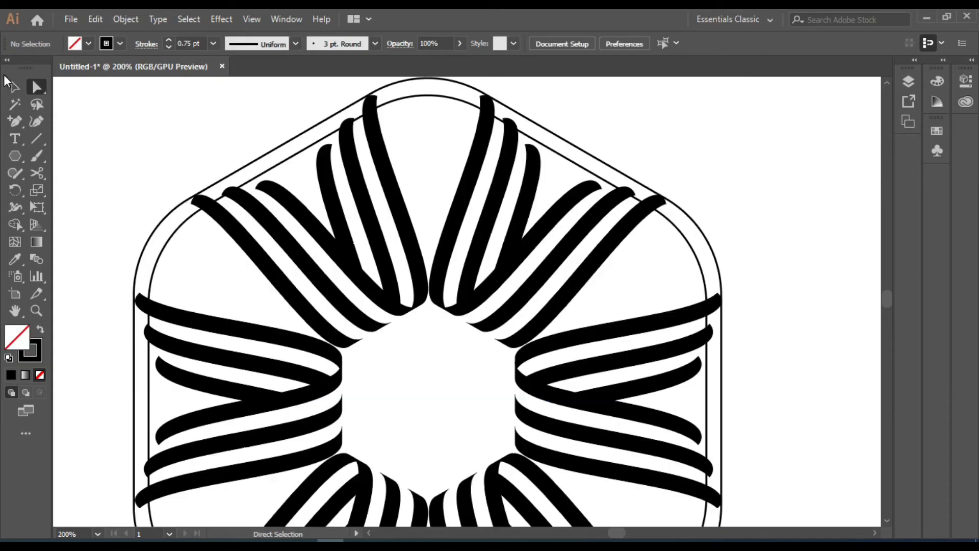
{"action": "left_click", "coordinate": [338, 112]}
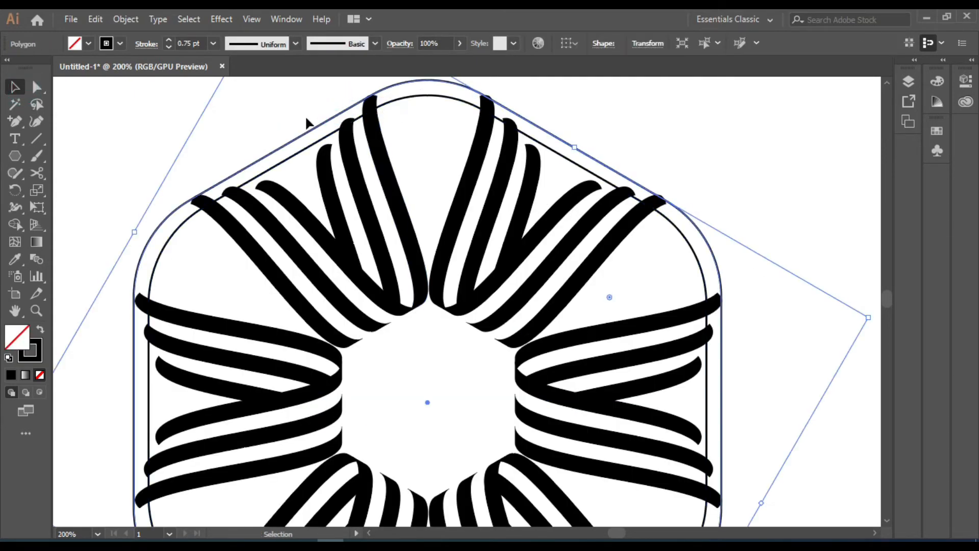
Select the bands and both hexagons for Shape Builder, and set no stroke and a black fill.
{"action": "key", "text": "ctrl+1"}
{"action": "left_click_drag", "start_coordinate": [218, 123], "coordinate": [552, 401]}
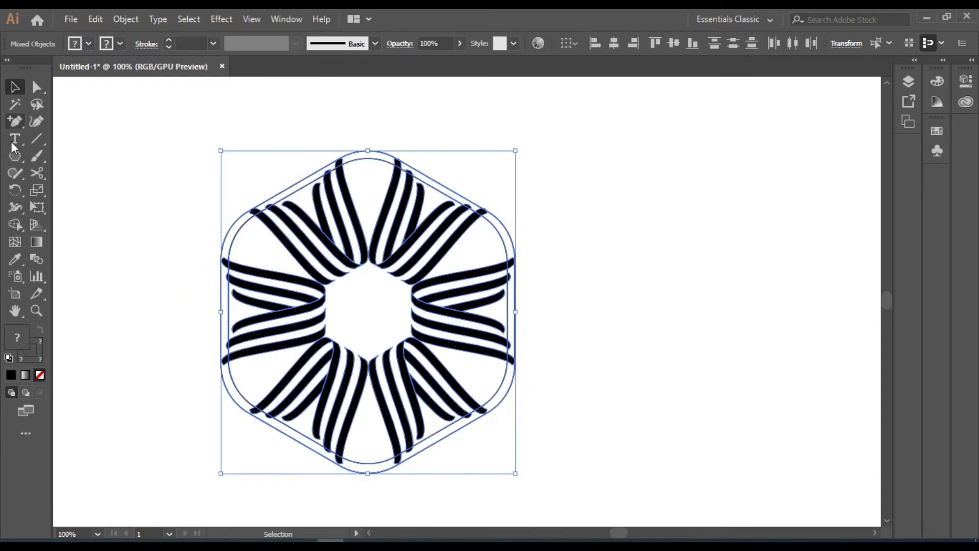
{"action": "left_click", "coordinate": [12, 223]}
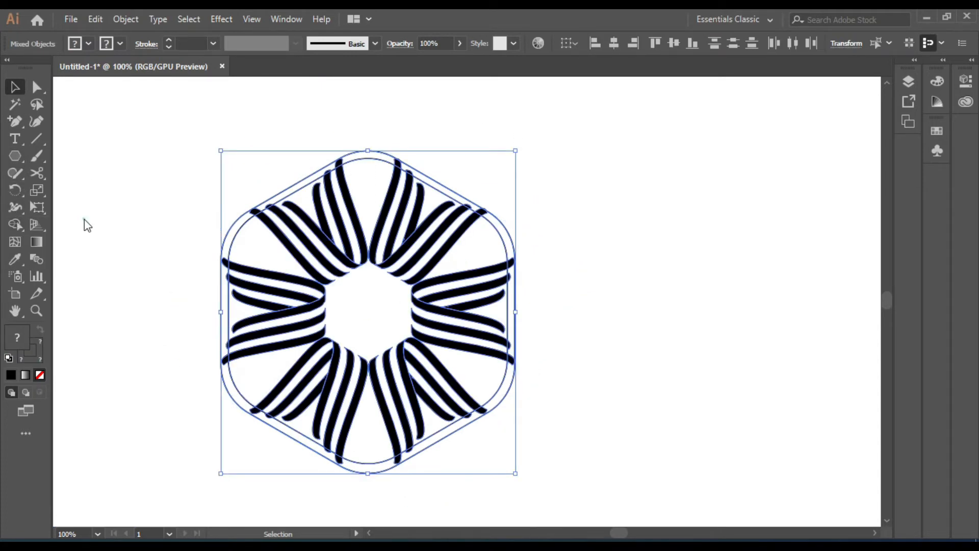
{"action": "left_click", "coordinate": [120, 44]}
{"action": "left_click", "coordinate": [10, 67]}
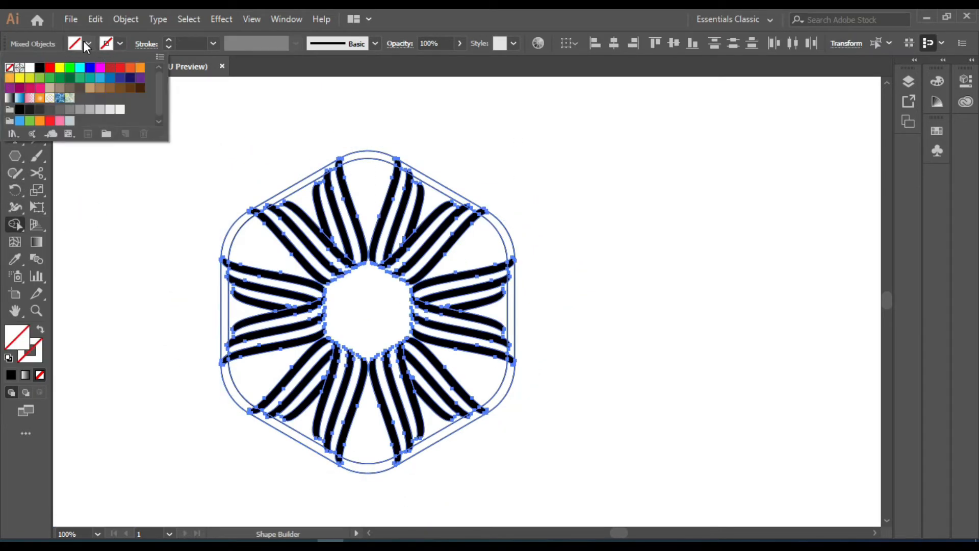
{"action": "left_click", "coordinate": [40, 68]}
Fill the ring's top arc black with Shape Builder and remove all the remaining ring segments around the bands.
{"action": "left_click", "coordinate": [348, 156]}
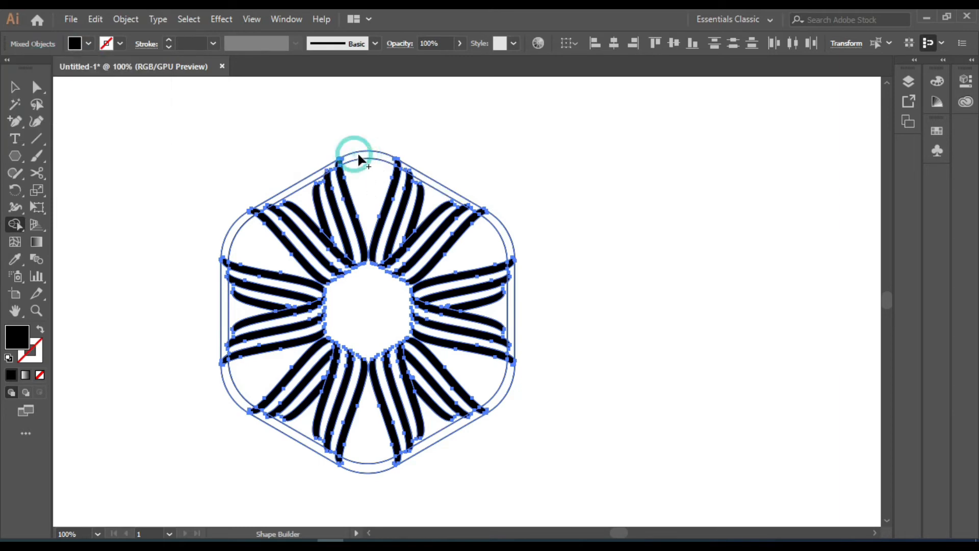
{"action": "left_click", "coordinate": [367, 155]}
{"action": "left_click_drag", "start_coordinate": [431, 197], "coordinate": [445, 176]}
{"action": "scroll", "coordinate": [495, 321], "scroll_direction": "up", "scroll_amount": 1}
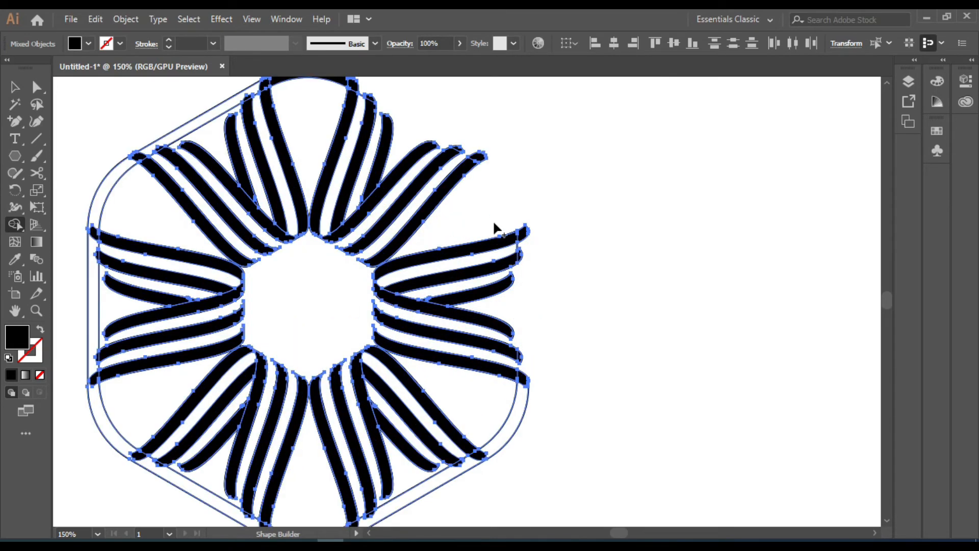
{"action": "left_click", "coordinate": [453, 476], "text": "alt"}
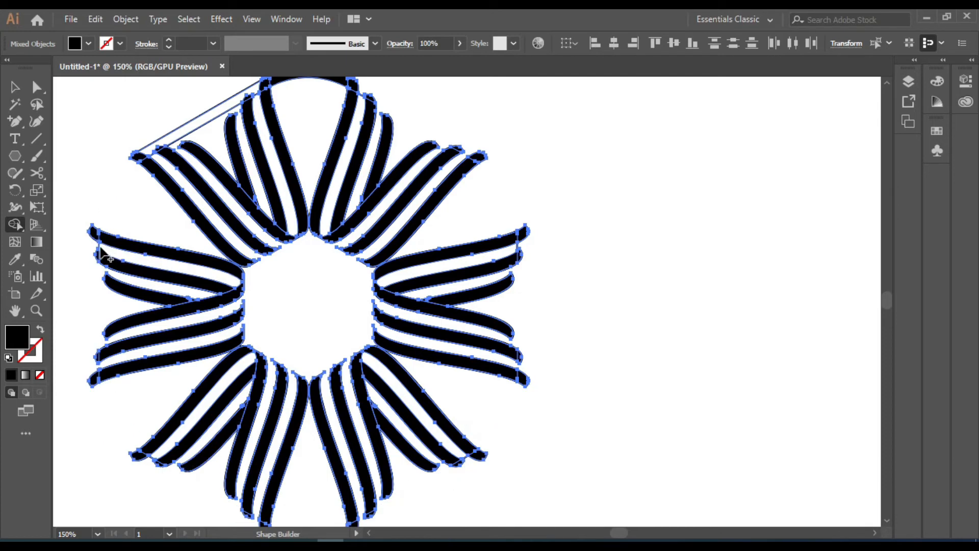
{"action": "left_click", "coordinate": [513, 251]}
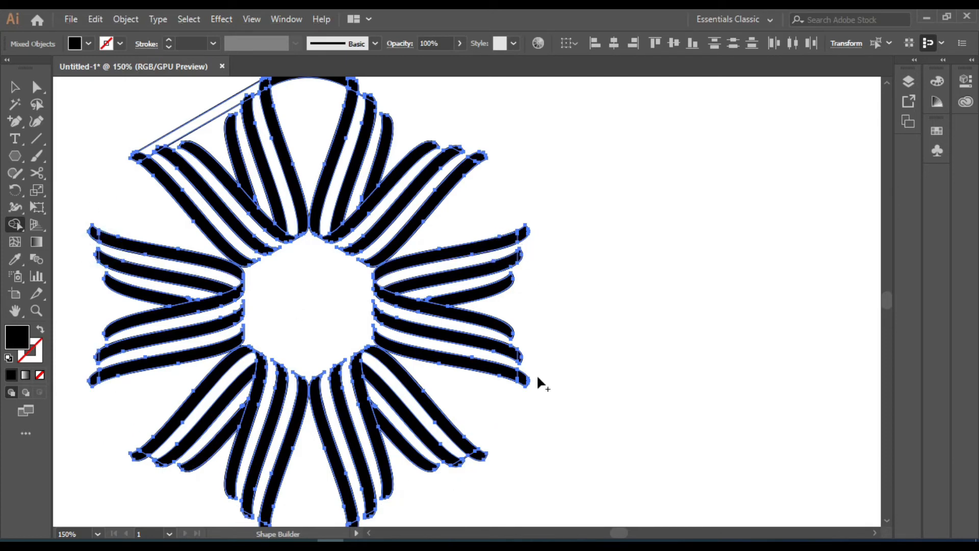
{"action": "left_click", "coordinate": [200, 119], "text": "alt"}
{"action": "scroll", "coordinate": [230, 122], "scroll_direction": "up", "scroll_amount": 2}
{"action": "left_click", "coordinate": [254, 132], "text": "alt"}
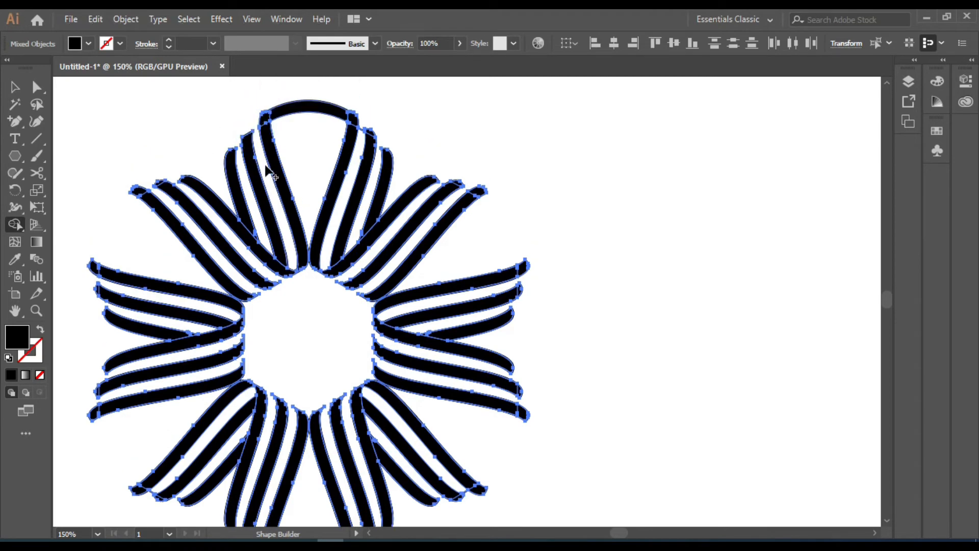
Reselect the wavy bands and remove the leftover piece at the tip of the band beside the top arc with Shape Builder.
{"action": "left_click", "coordinate": [15, 87]}
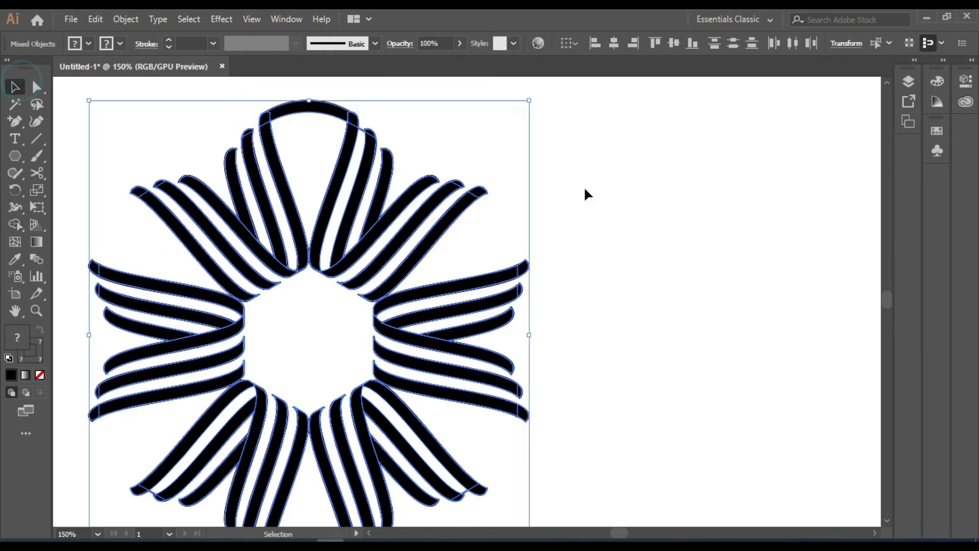
{"action": "left_click", "coordinate": [607, 199]}
{"action": "scroll", "coordinate": [612, 203], "scroll_direction": "down", "scroll_amount": 1}
{"action": "left_click_drag", "start_coordinate": [277, 157], "coordinate": [490, 316]}
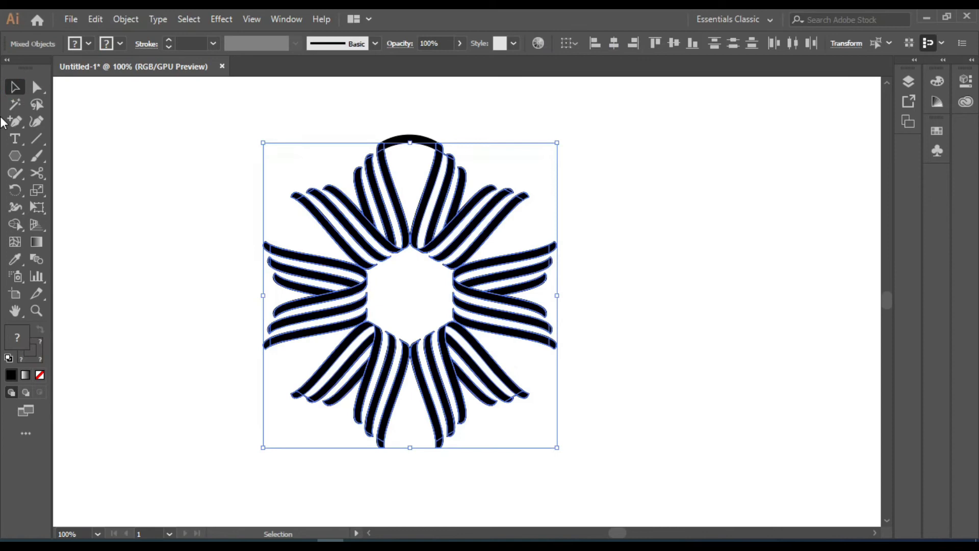
{"action": "left_click", "coordinate": [15, 224]}
{"action": "scroll", "coordinate": [457, 151], "scroll_direction": "up", "scroll_amount": 1}
{"action": "left_click", "coordinate": [449, 163], "text": "alt"}
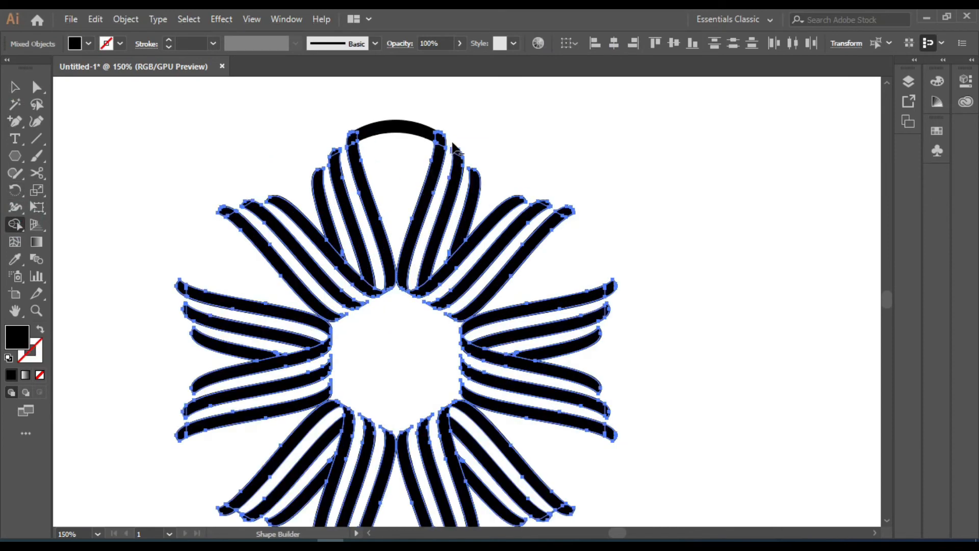
{"action": "left_click", "coordinate": [14, 87]}
{"action": "left_click", "coordinate": [642, 84]}
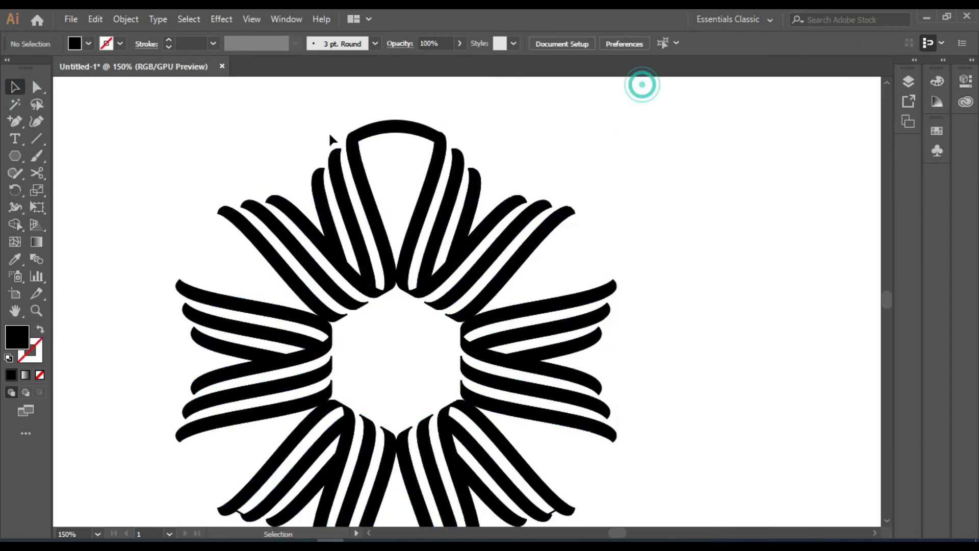
Duplicate the top arc twice and stack the copies evenly below it between the two upper bands.
{"action": "left_click", "coordinate": [403, 137]}
{"action": "left_click", "coordinate": [95, 19]}
{"action": "left_click", "coordinate": [114, 72]}
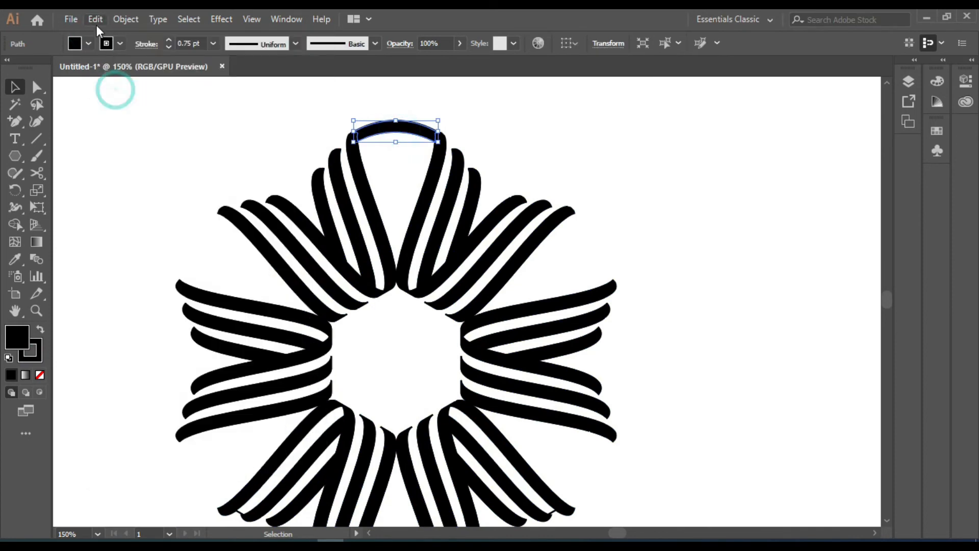
{"action": "left_click", "coordinate": [95, 19]}
{"action": "left_click", "coordinate": [133, 135]}
{"action": "left_click", "coordinate": [480, 119]}
{"action": "left_click_drag", "start_coordinate": [403, 134], "coordinate": [384, 168]}
{"action": "left_click", "coordinate": [422, 158]}
{"action": "key", "text": "ctrl+z"}
{"action": "left_click", "coordinate": [557, 143]}
{"action": "left_click", "coordinate": [568, 142]}
Select the three stacked arcs between the upper bands and group them.
{"action": "scroll", "coordinate": [403, 177], "scroll_direction": "down", "scroll_amount": 2}
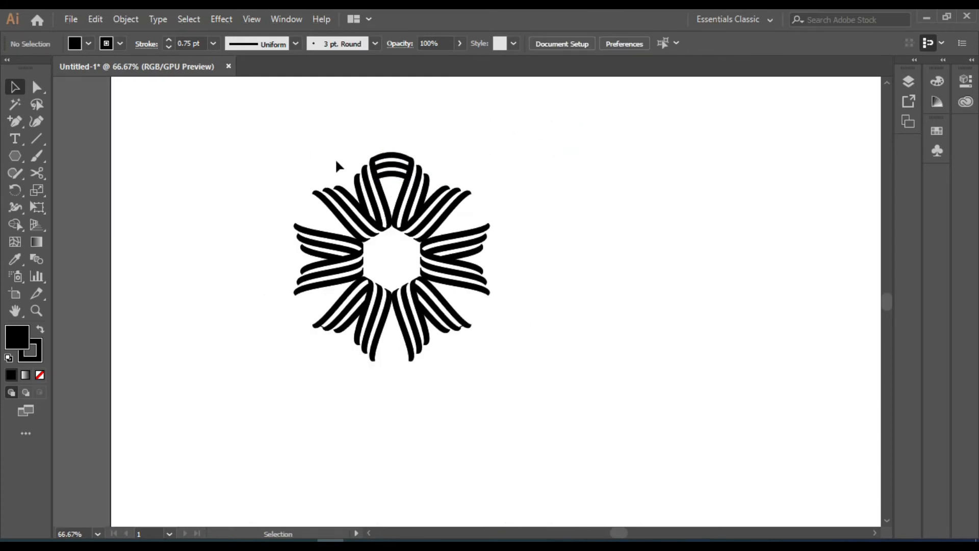
{"action": "scroll", "coordinate": [388, 204], "scroll_direction": "up", "scroll_amount": 2}
{"action": "scroll", "coordinate": [418, 109], "scroll_direction": "up", "scroll_amount": 1}
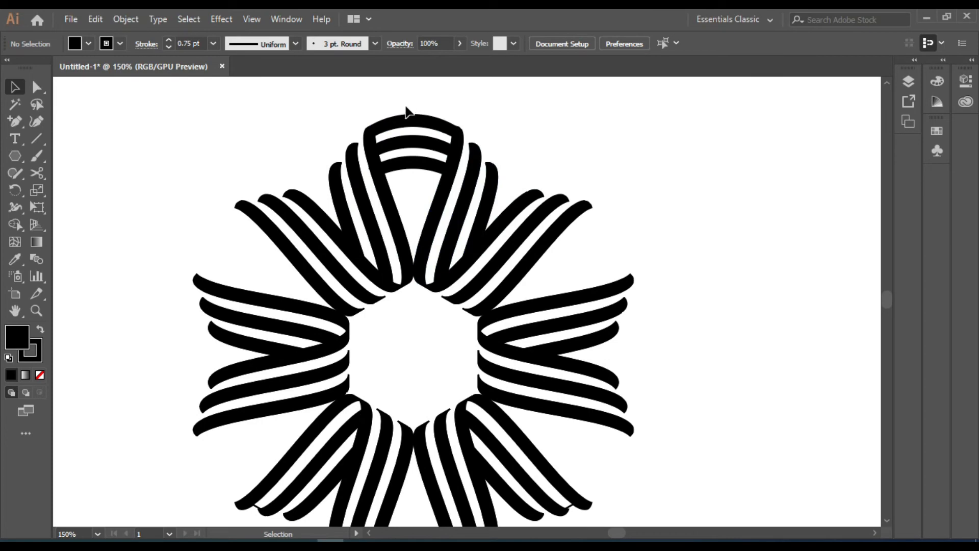
{"action": "left_click_drag", "start_coordinate": [404, 102], "coordinate": [421, 181]}
{"action": "right_click", "coordinate": [422, 181]}
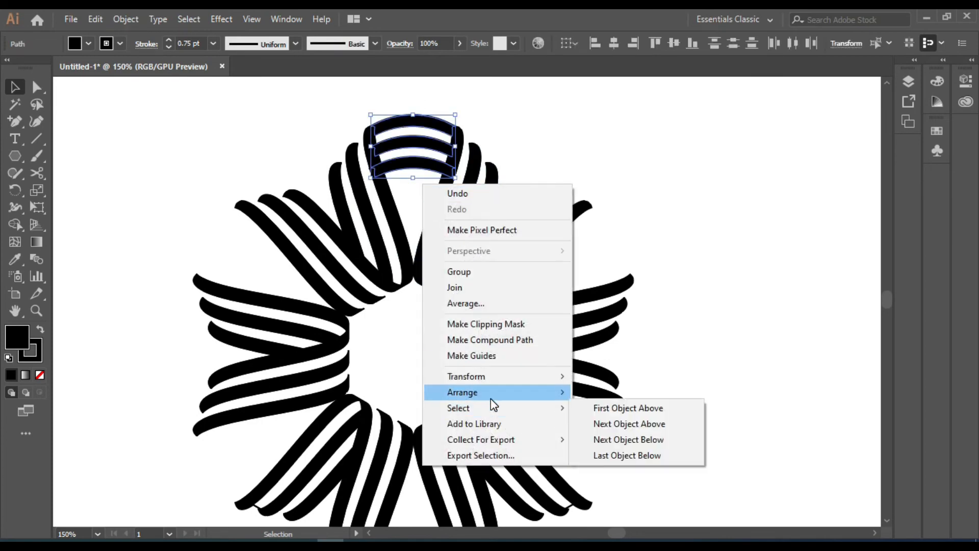
{"action": "left_click", "coordinate": [459, 271]}
Make a copy of the arc group reflected across the horizontal axis.
{"action": "scroll", "coordinate": [502, 227], "scroll_direction": "down", "scroll_amount": 1}
{"action": "scroll", "coordinate": [502, 227], "scroll_direction": "down", "scroll_amount": 1}
{"action": "right_click", "coordinate": [502, 227]}
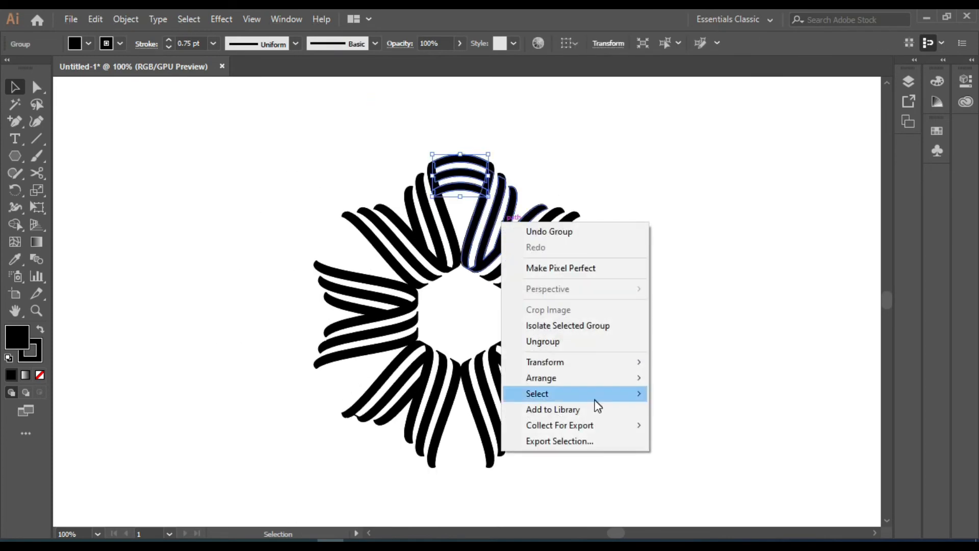
{"action": "mouse_move", "coordinate": [599, 358]}
{"action": "left_click", "coordinate": [674, 413]}
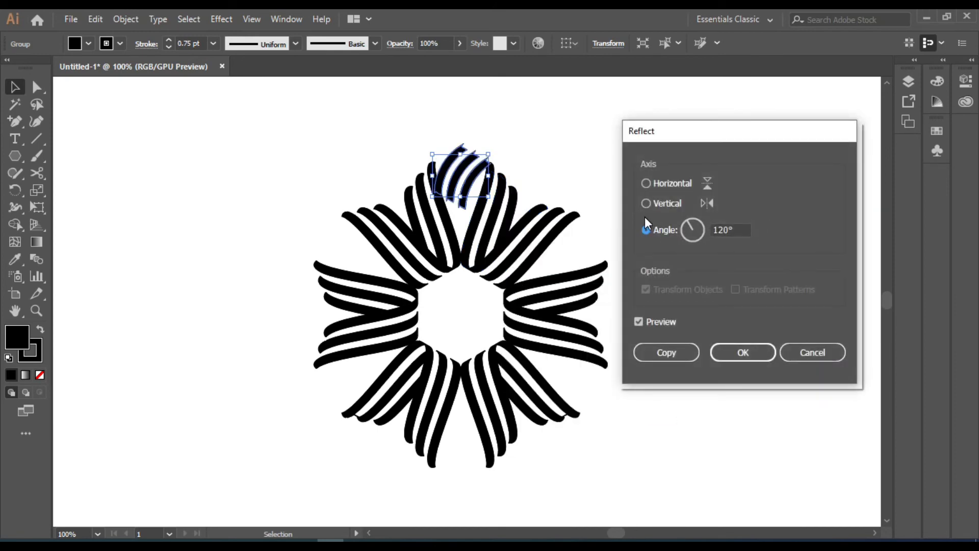
{"action": "left_click", "coordinate": [646, 183]}
{"action": "left_click", "coordinate": [666, 351]}
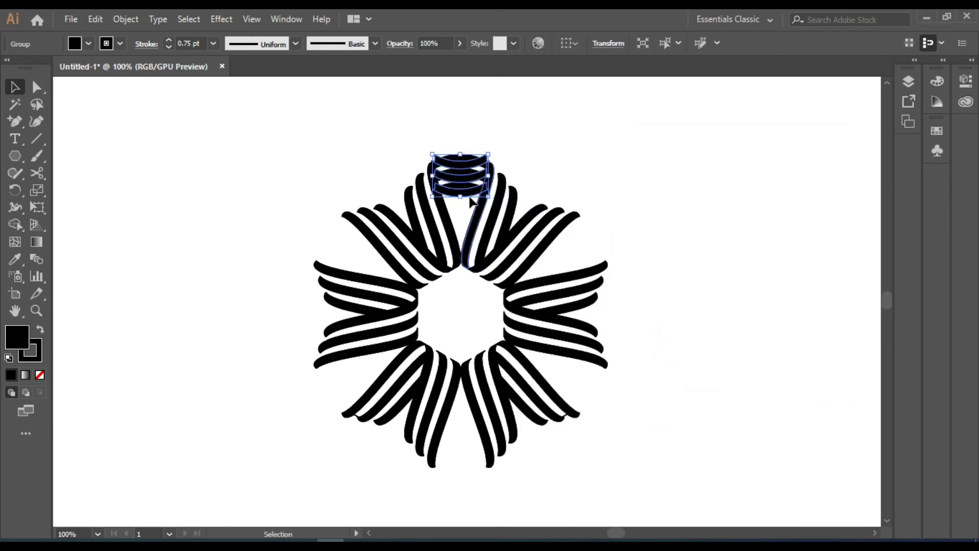
Move the reflected arcs down between the two lowest bands, nudge them into alignment, and add the upper arc group to the selection.
{"action": "left_click_drag", "start_coordinate": [455, 214], "coordinate": [454, 448]}
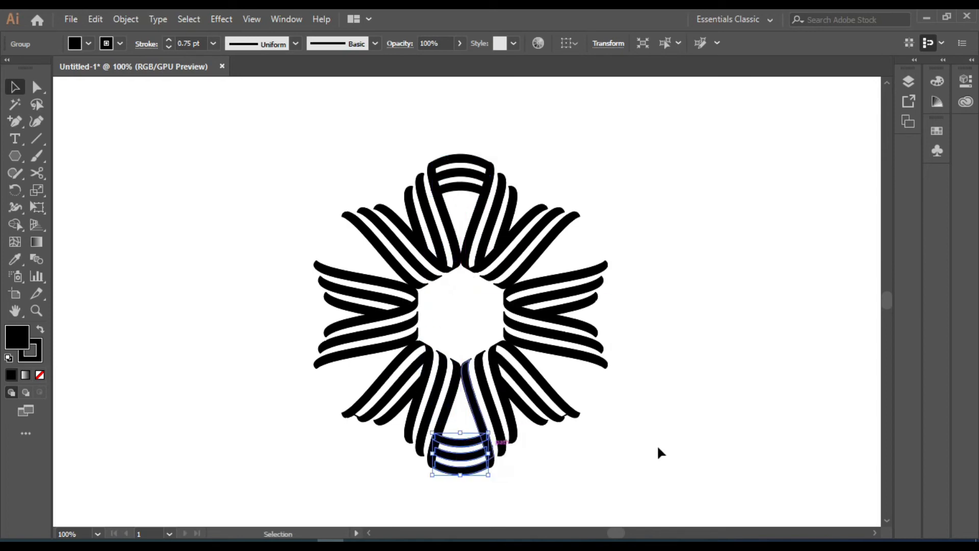
{"action": "key", "text": "Down"}
{"action": "key", "text": "Down"}
{"action": "key", "text": "Down"}
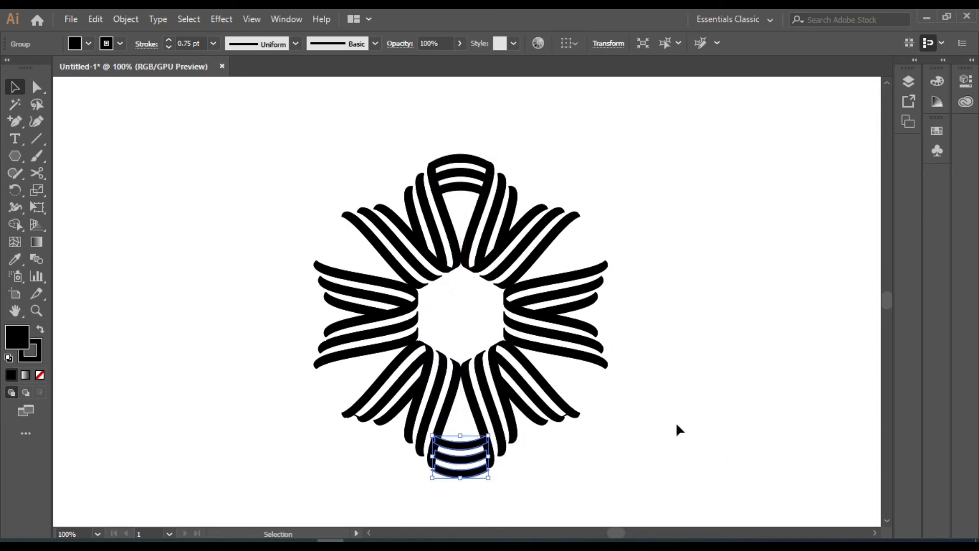
{"action": "key", "text": "Up"}
{"action": "key", "text": "Up"}
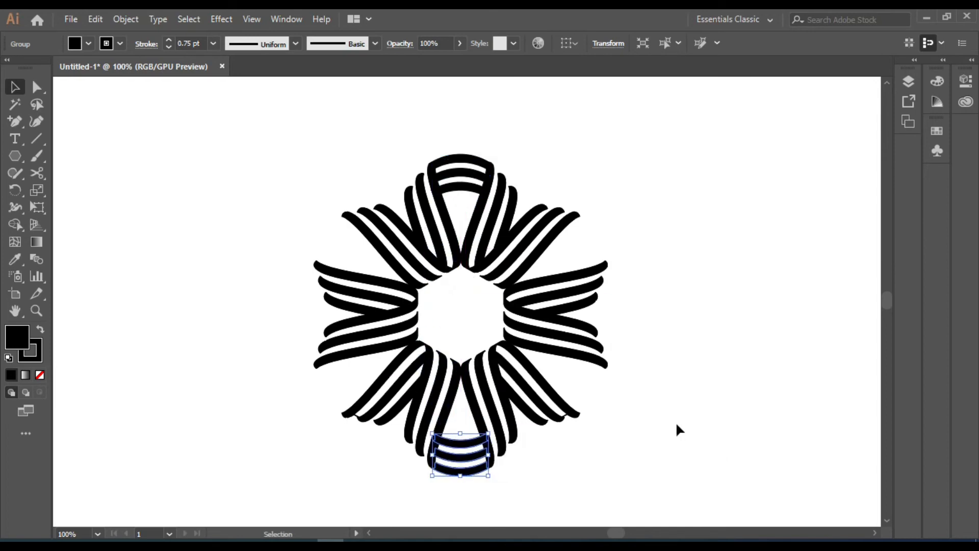
{"action": "left_click", "coordinate": [462, 193], "text": "shift"}
Try a reflected copy of both arc groups at a 60° angle and undo it.
{"action": "right_click", "coordinate": [462, 189]}
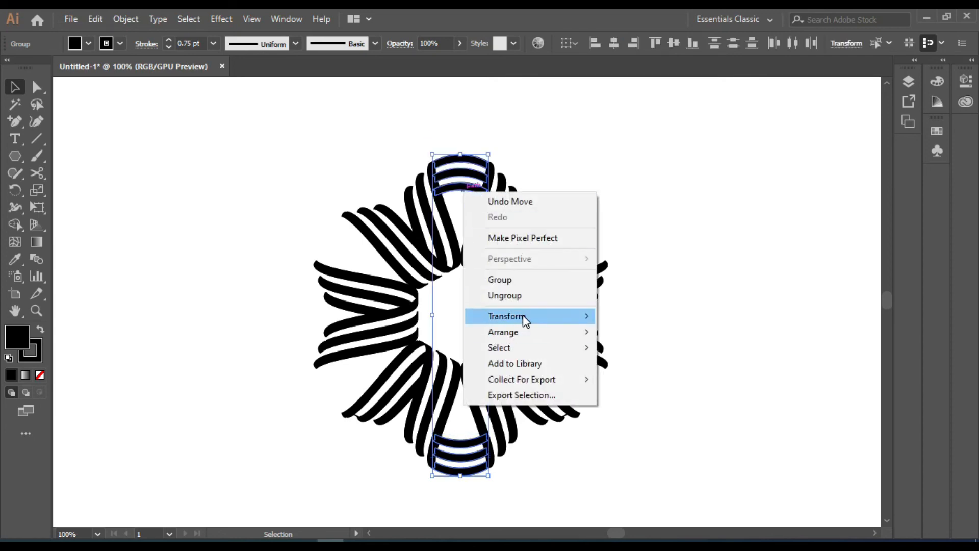
{"action": "mouse_move", "coordinate": [522, 314]}
{"action": "left_click", "coordinate": [660, 361]}
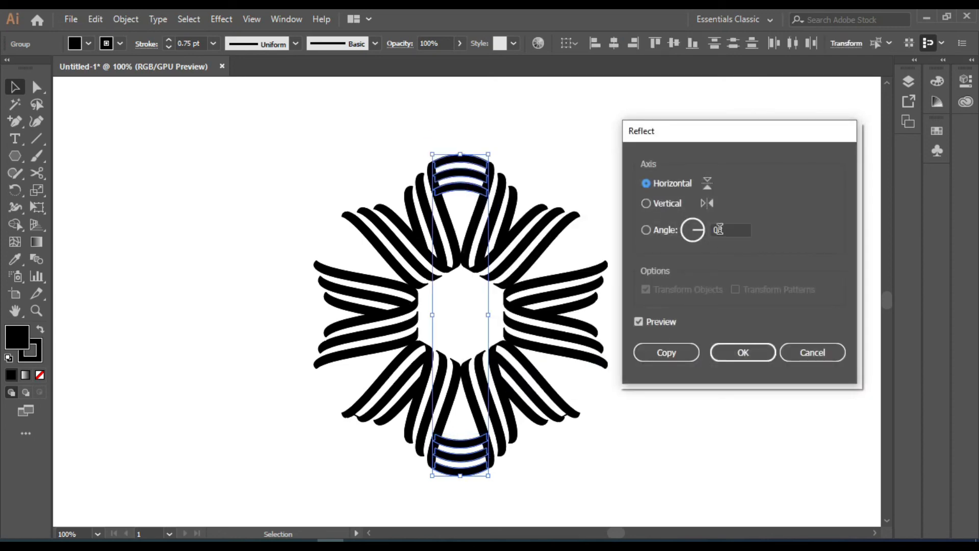
{"action": "type", "text": "60"}
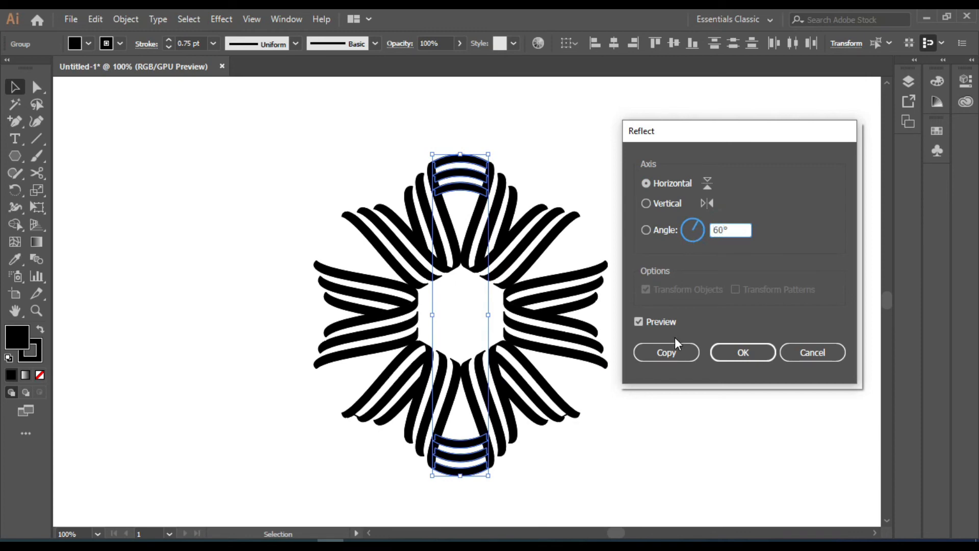
{"action": "left_click", "coordinate": [675, 353]}
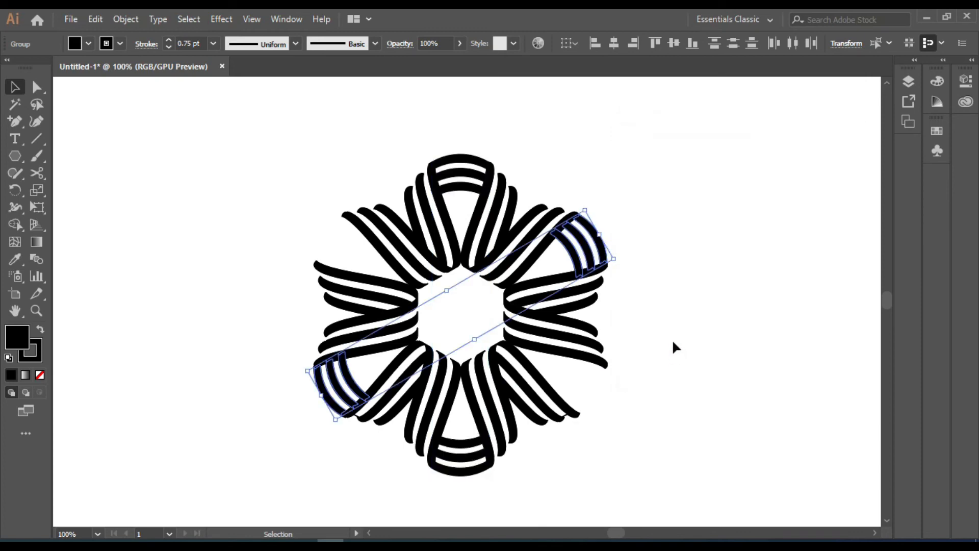
{"action": "key", "text": "ctrl+z"}
Reflect the upper and lower arc groups at a 60° angle as a copy.
{"action": "right_click", "coordinate": [618, 291]}
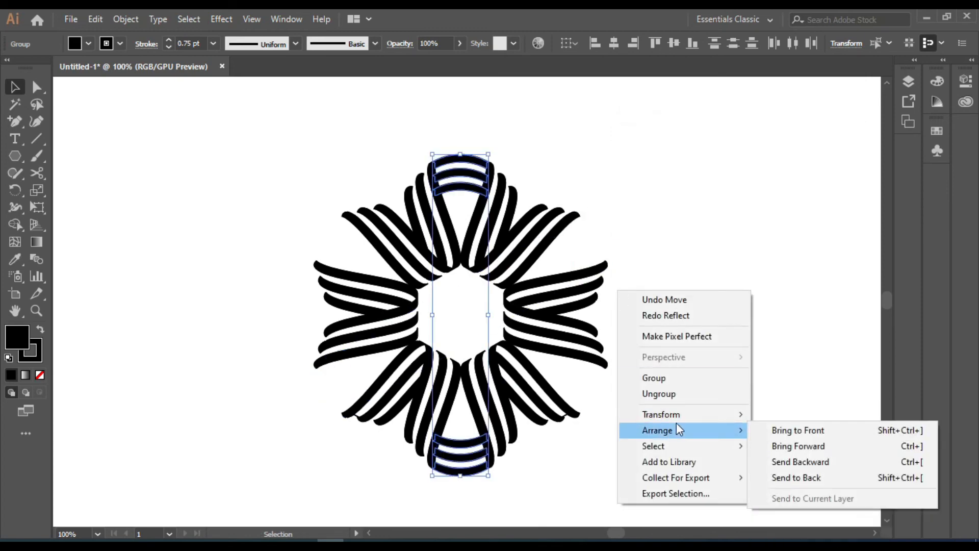
{"action": "mouse_move", "coordinate": [661, 414]}
{"action": "left_click", "coordinate": [787, 467]}
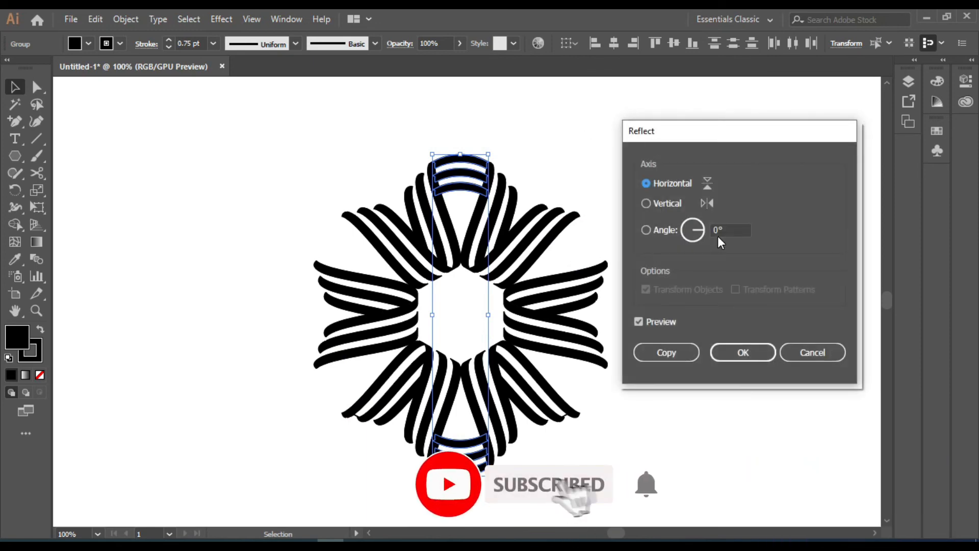
{"action": "type", "text": "60"}
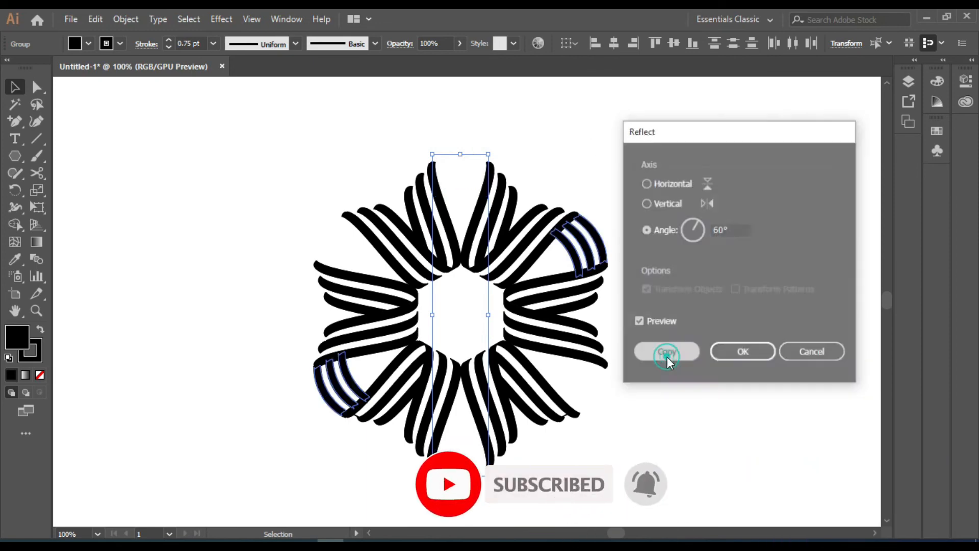
{"action": "left_click", "coordinate": [666, 353]}
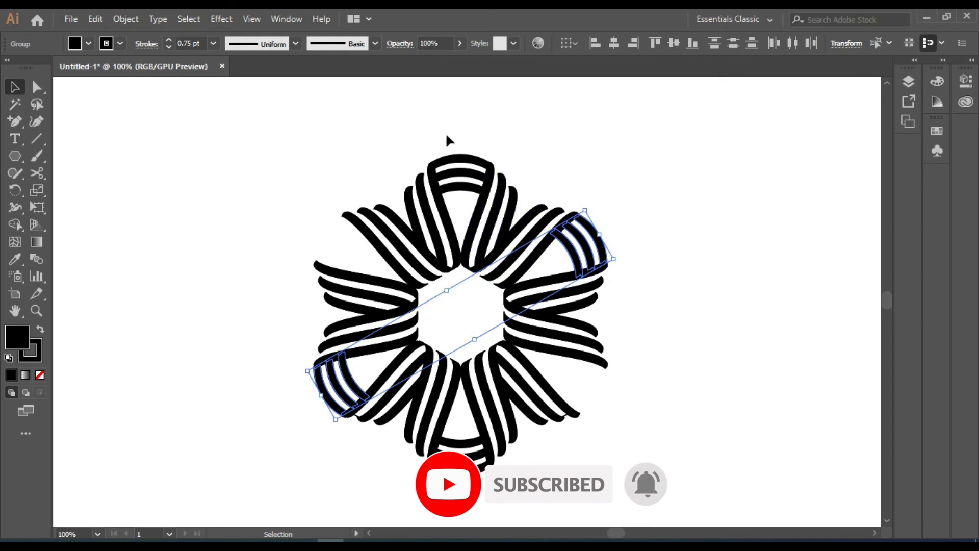
Select the upper and lower arc groups again and make a copy reflected at a 120° angle.
{"action": "left_click", "coordinate": [455, 155]}
{"action": "left_click", "coordinate": [458, 459], "text": "shift"}
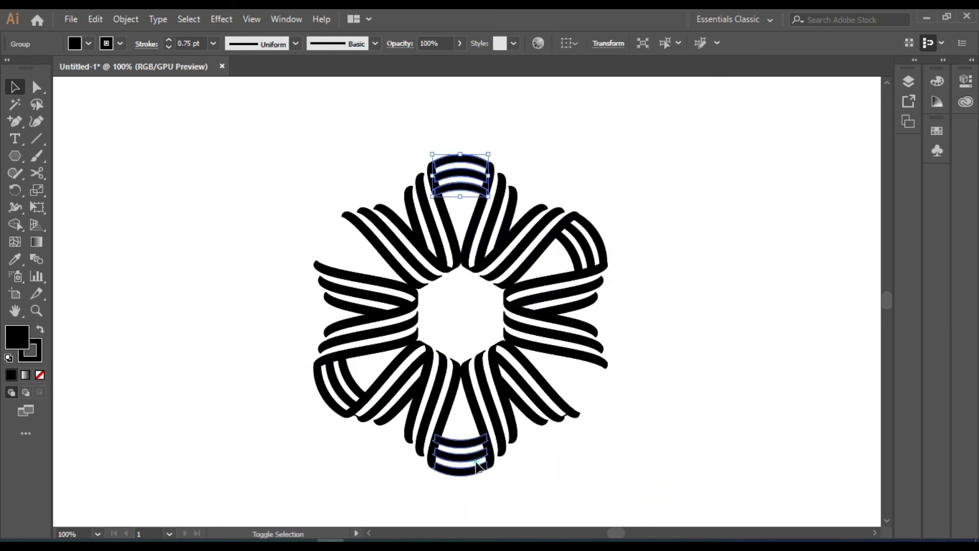
{"action": "right_click", "coordinate": [486, 289]}
{"action": "mouse_move", "coordinate": [547, 416]}
{"action": "left_click", "coordinate": [657, 464]}
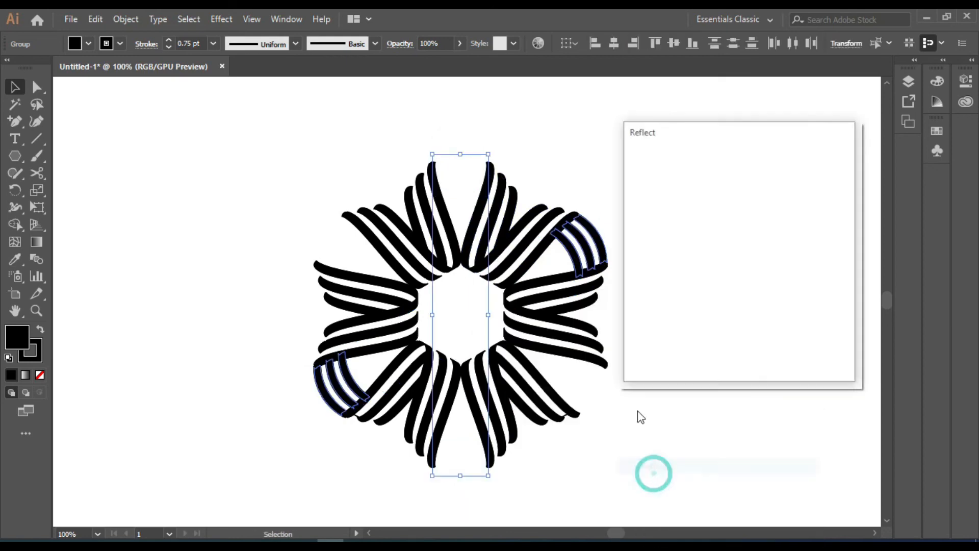
{"action": "type", "text": "120"}
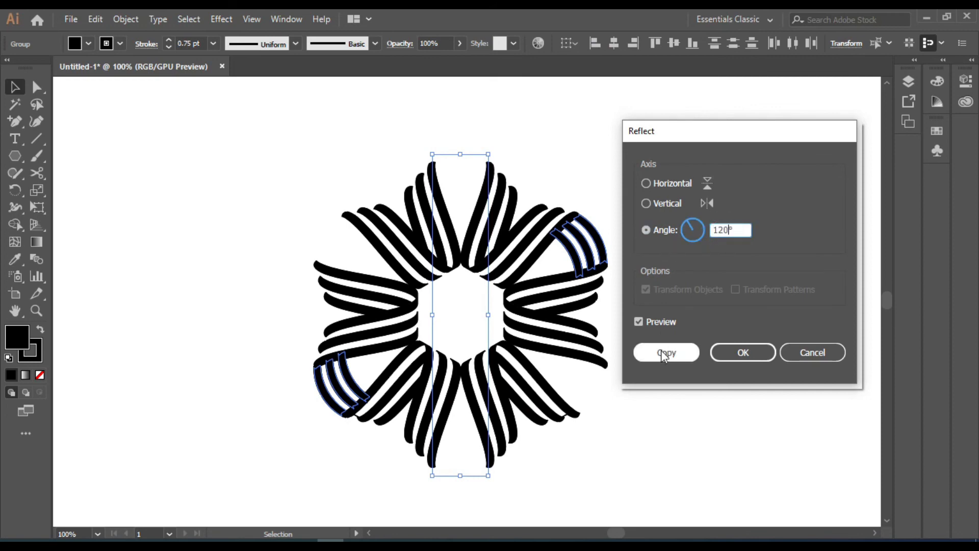
{"action": "left_click", "coordinate": [668, 352]}
{"action": "left_click", "coordinate": [682, 354]}
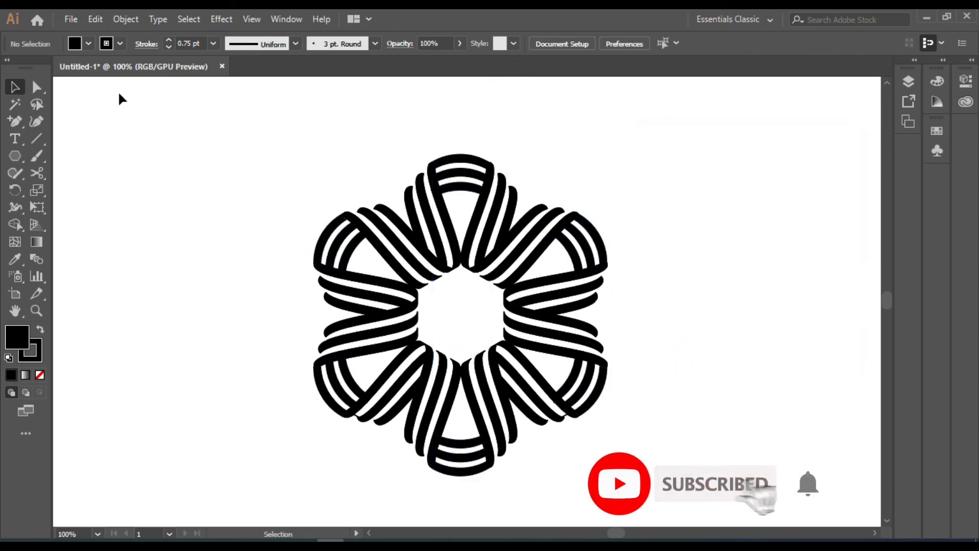
Select all the bands and arc groups and activate Shape Builder on them.
{"action": "left_click_drag", "start_coordinate": [293, 181], "coordinate": [550, 459]}
{"action": "left_click_drag", "start_coordinate": [15, 224], "coordinate": [92, 221]}
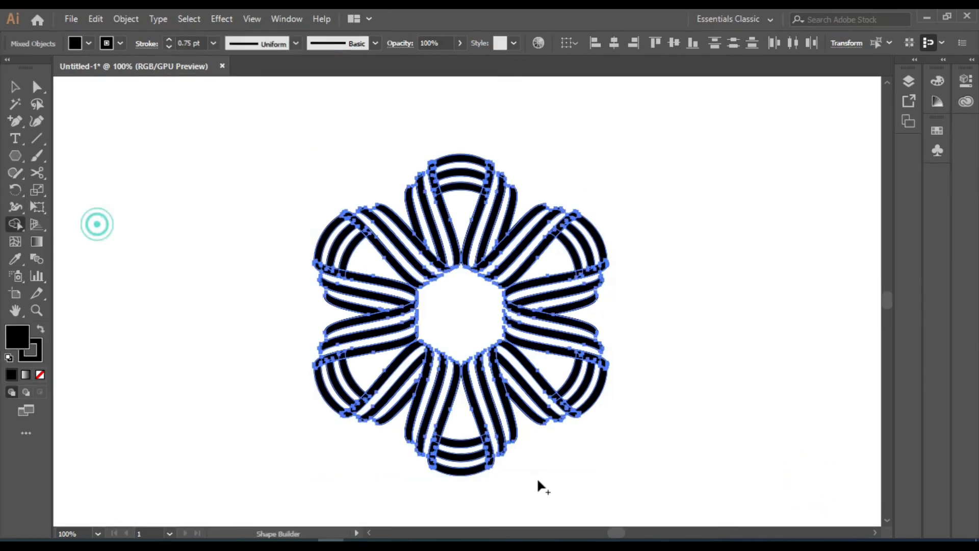